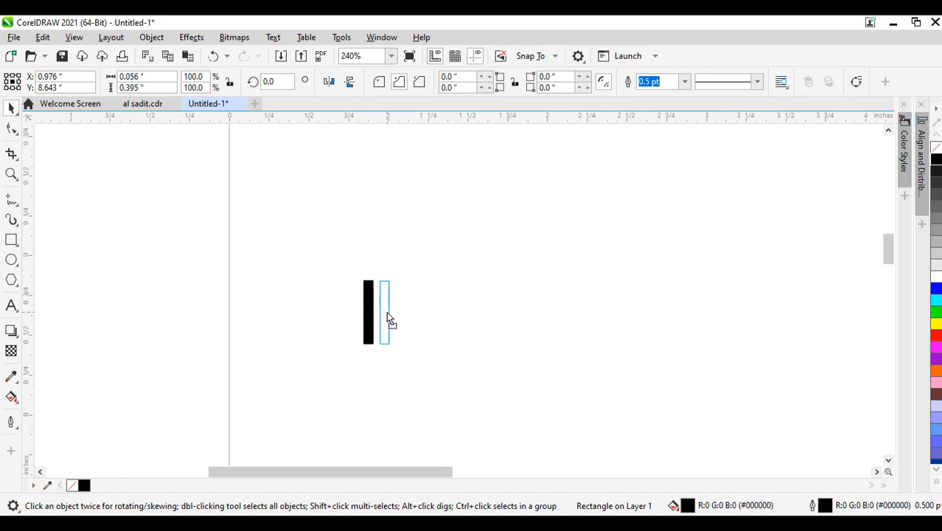
Duplicate the black vertical bar beside itself and repeat the copy to make a row of four evenly spaced bars.
{"action": "left_click_drag", "start_coordinate": [386, 311], "coordinate": [386, 311]}
{"action": "right_click", "coordinate": [387, 311]}
{"action": "key", "text": "ctrl+r"}
{"action": "key", "text": "ctrl+r"}
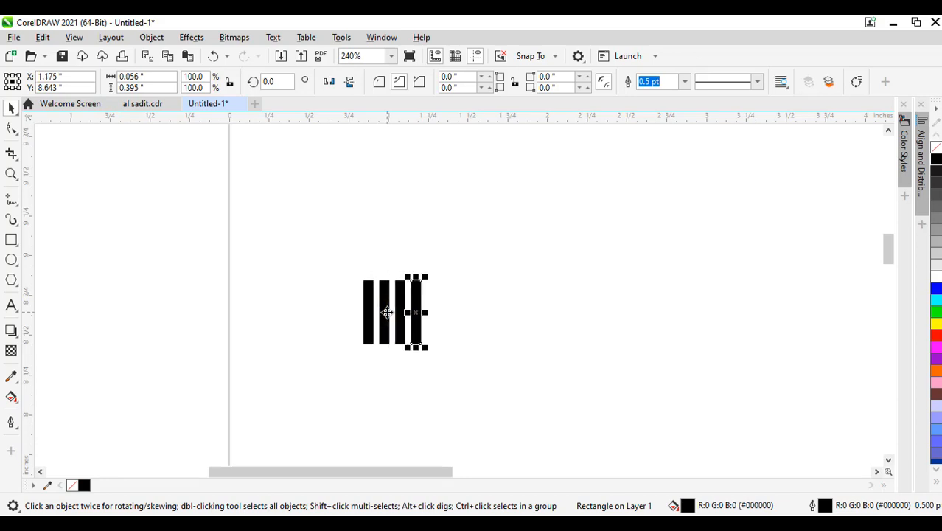
{"action": "left_click", "coordinate": [513, 305]}
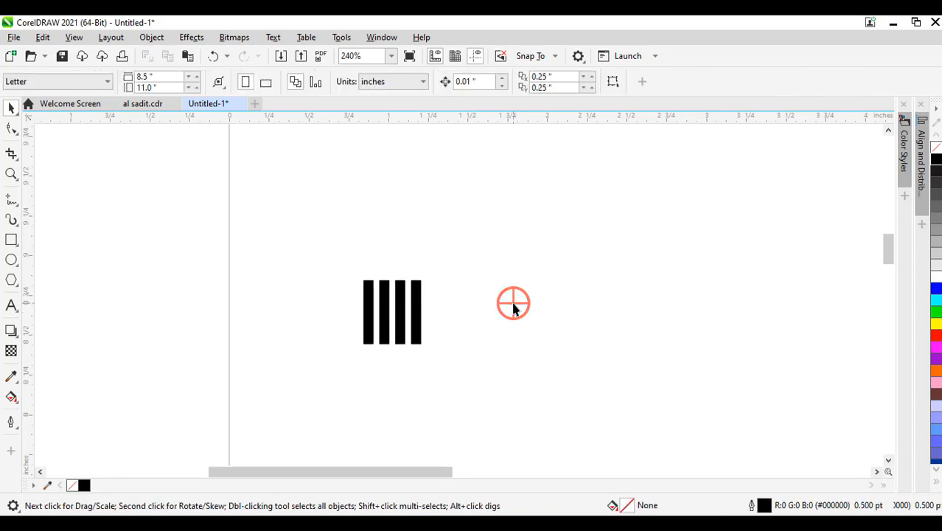
Draw a horizontal rectangle about 0.495 by 0.056 inches just above the four bars and fill it black.
{"action": "left_click", "coordinate": [11, 240]}
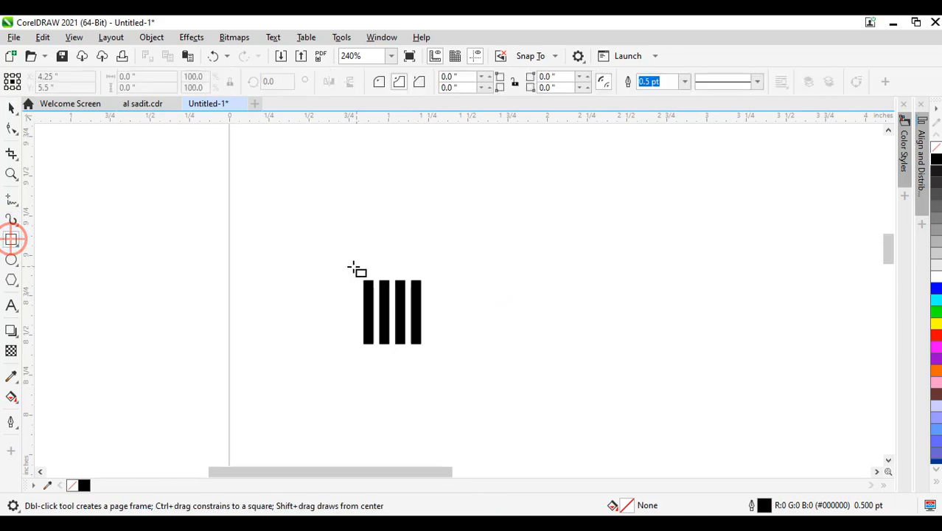
{"action": "left_click_drag", "start_coordinate": [352, 269], "coordinate": [430, 278]}
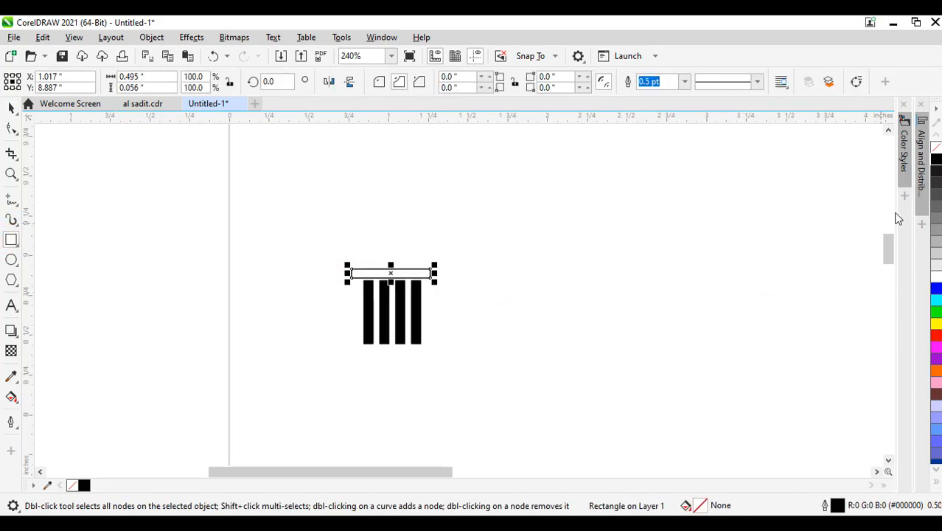
{"action": "left_click", "coordinate": [933, 159]}
{"action": "left_click", "coordinate": [11, 107]}
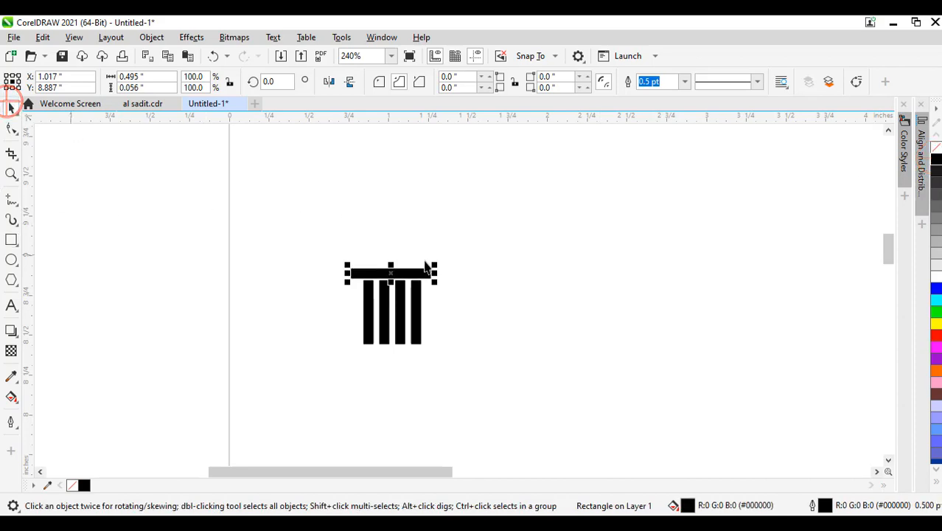
Shorten the horizontal bar from both ends to about 0.413 inches wide, so it slightly overhangs the vertical bars.
{"action": "left_click_drag", "start_coordinate": [435, 275], "coordinate": [425, 275]}
{"action": "left_click", "coordinate": [478, 283]}
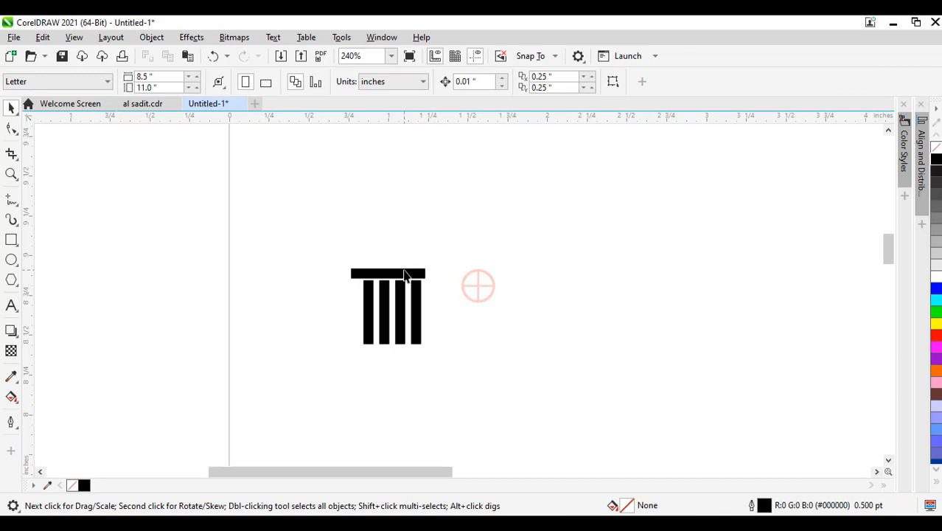
{"action": "left_click", "coordinate": [369, 274]}
{"action": "left_click_drag", "start_coordinate": [345, 274], "coordinate": [353, 273]}
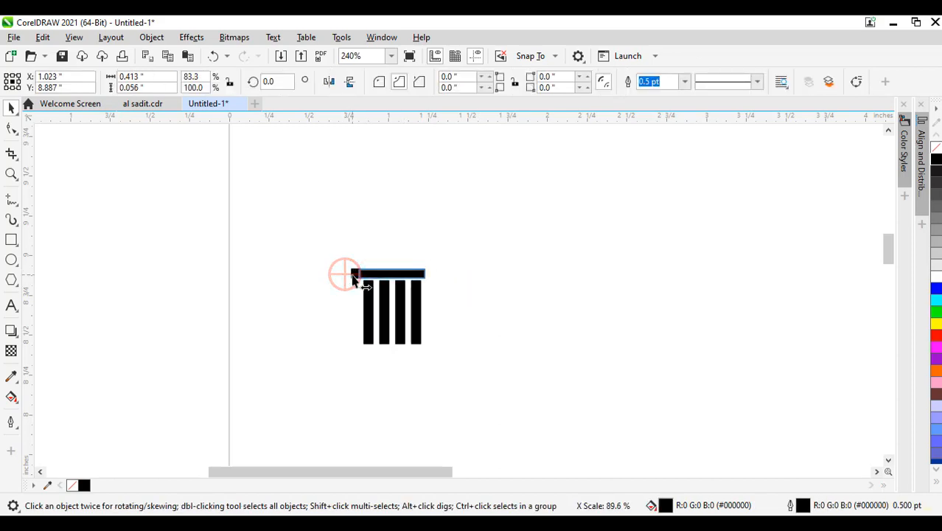
{"action": "left_click", "coordinate": [481, 286]}
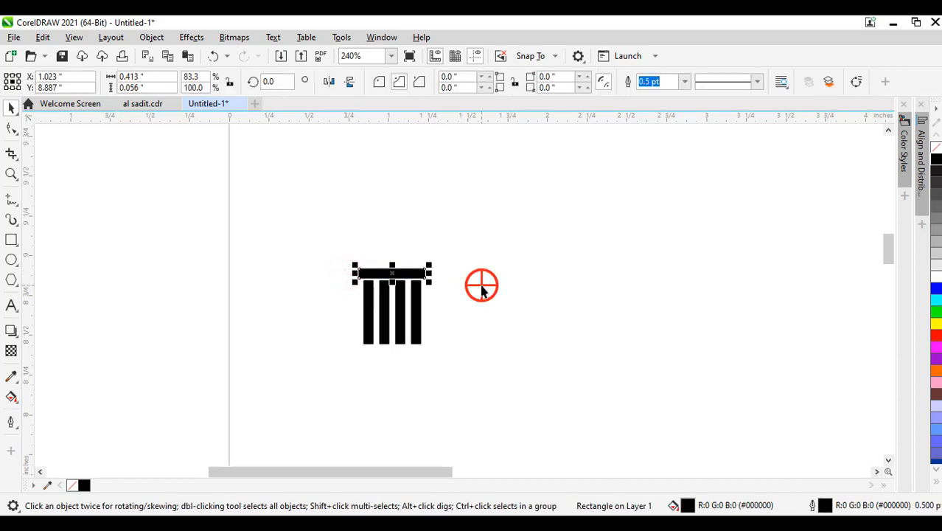
Duplicate the horizontal bar just above itself at about 0.526 inches wide and round all its corners to a 0.028-inch radius.
{"action": "left_click", "coordinate": [398, 270]}
{"action": "left_click_drag", "start_coordinate": [398, 264], "coordinate": [439, 268]}
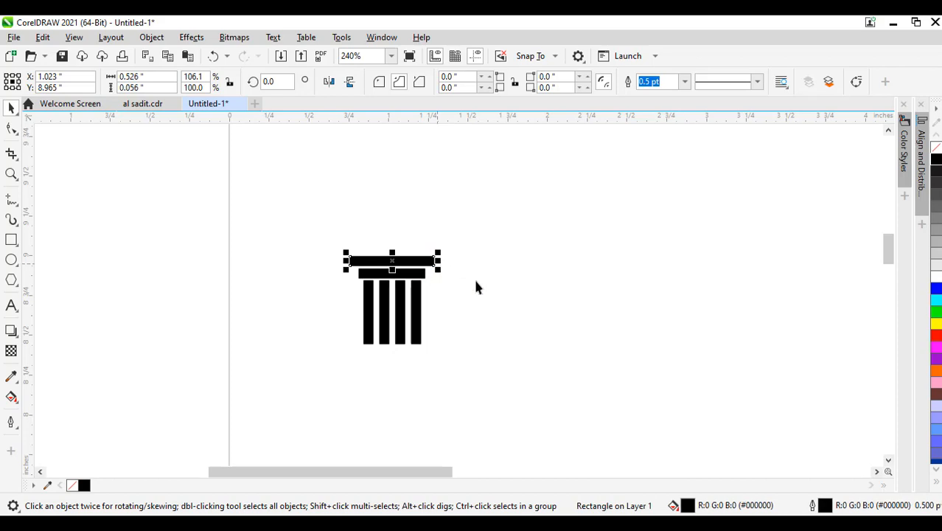
{"action": "left_click", "coordinate": [381, 84]}
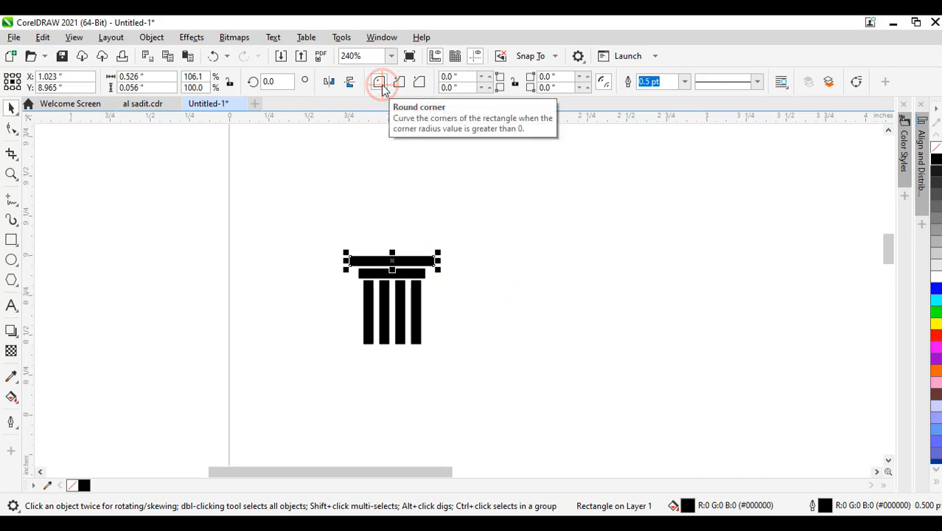
{"action": "left_click", "coordinate": [11, 128]}
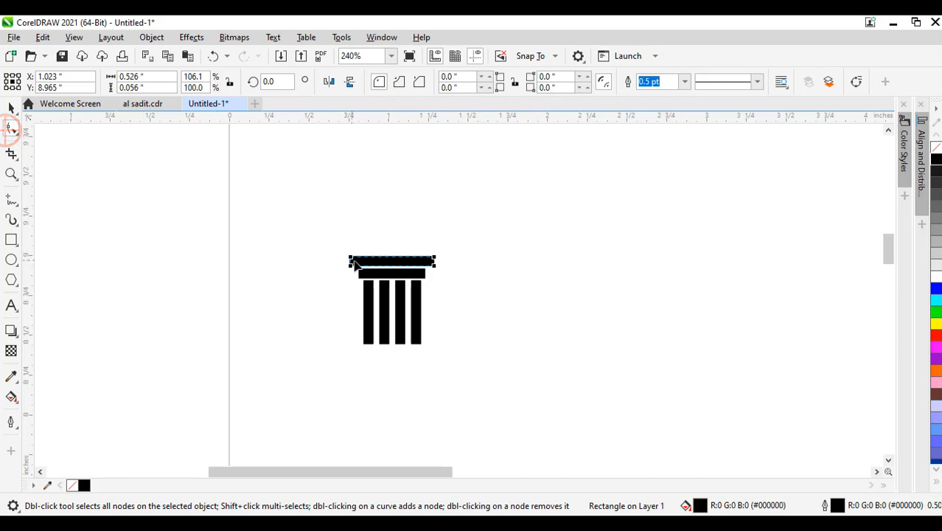
{"action": "left_click_drag", "start_coordinate": [351, 259], "coordinate": [385, 262]}
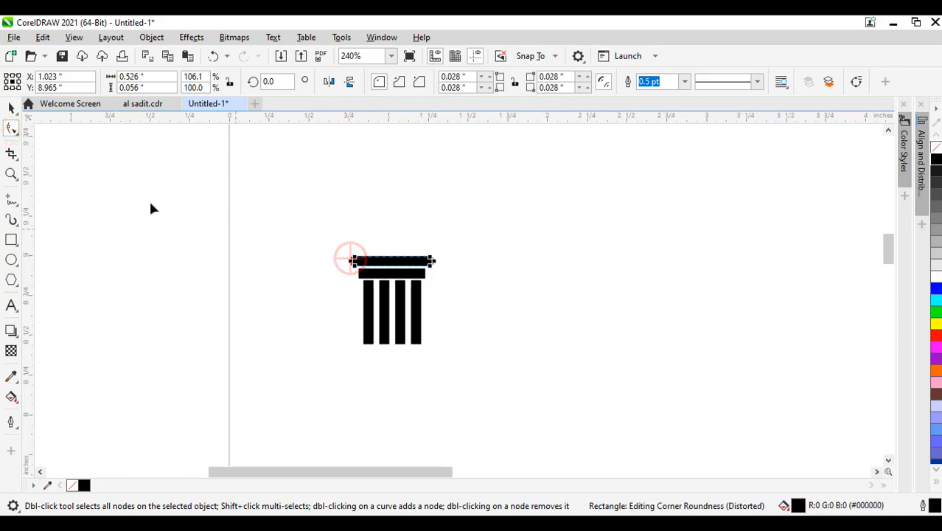
{"action": "left_click", "coordinate": [11, 107]}
{"action": "left_click", "coordinate": [544, 271]}
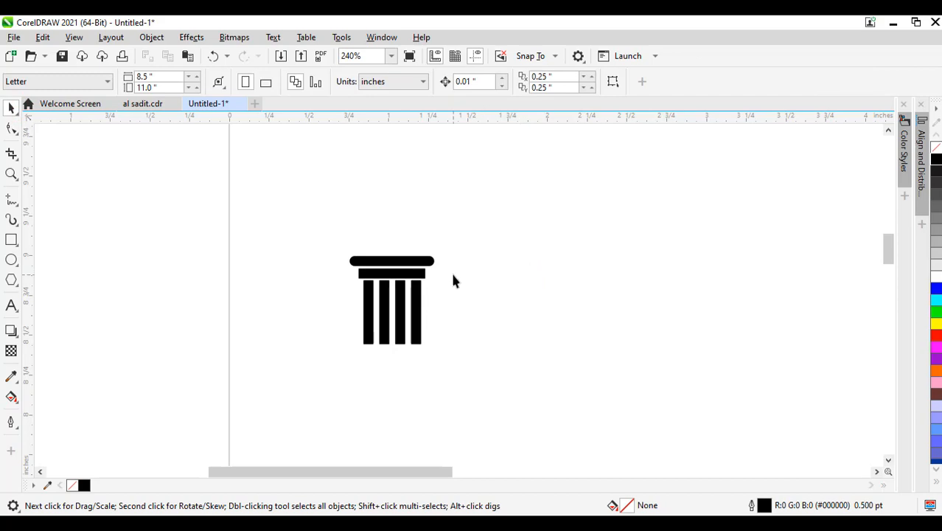
Draw an open two-segment line from the rounded bar, outward to the left and then up to the right, about 0.33 by 0.704 inches.
{"action": "left_click", "coordinate": [10, 201]}
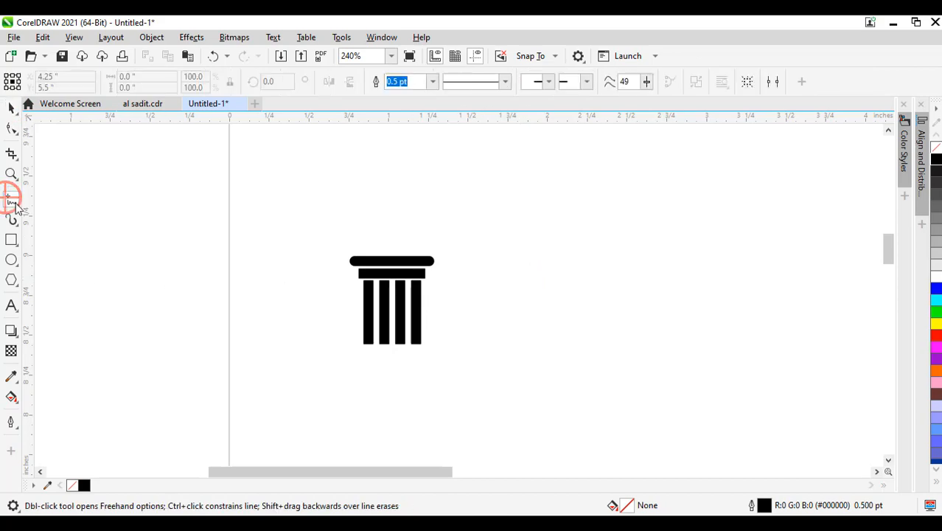
{"action": "left_click", "coordinate": [372, 256]}
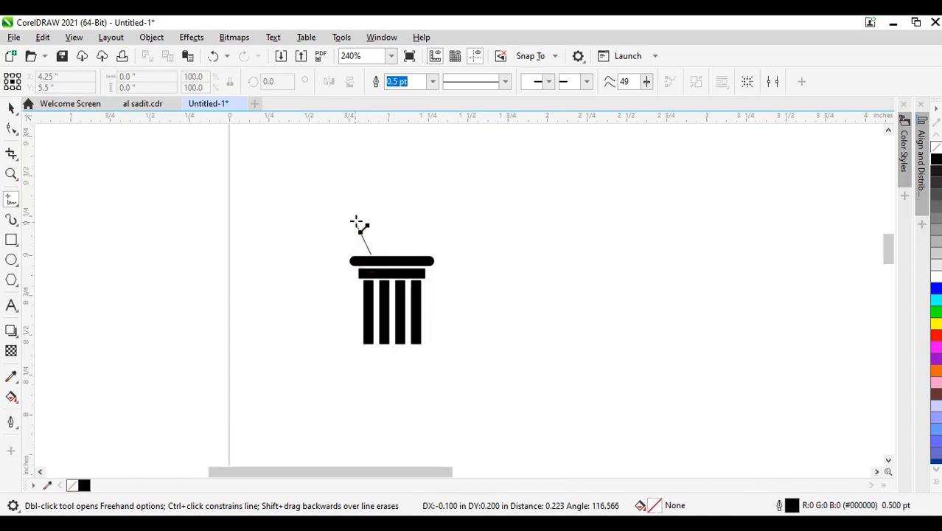
{"action": "left_click", "coordinate": [356, 222]}
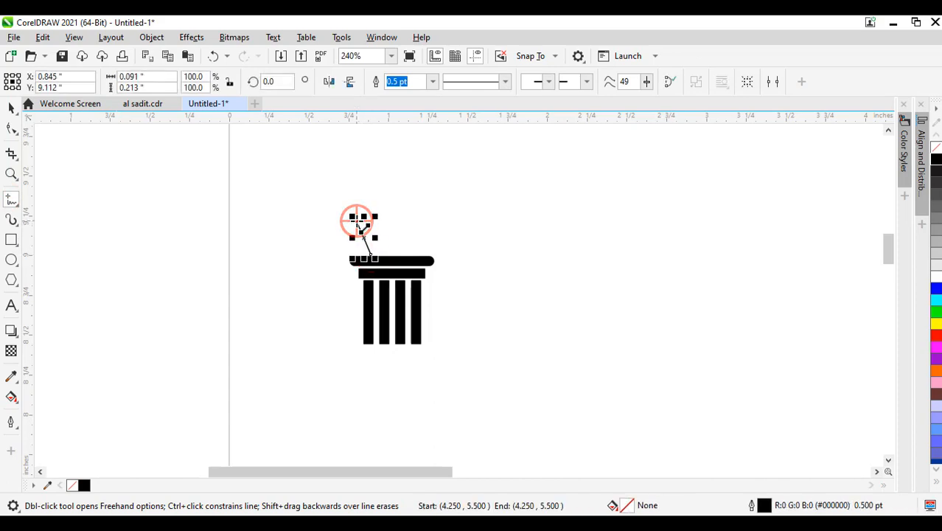
{"action": "left_click", "coordinate": [410, 143]}
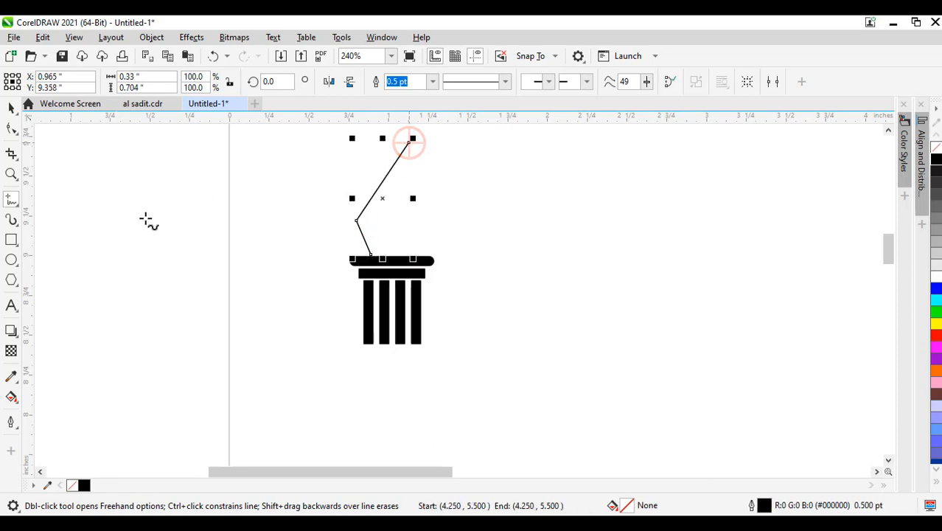
Convert the lower segment of the line to a curve and bow it inward above the rounded bar.
{"action": "left_click", "coordinate": [11, 127]}
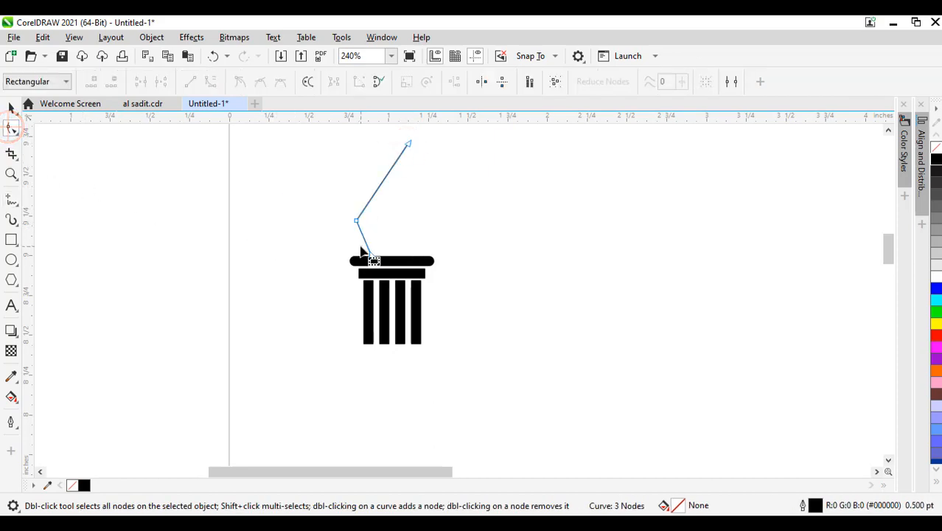
{"action": "left_click", "coordinate": [11, 174]}
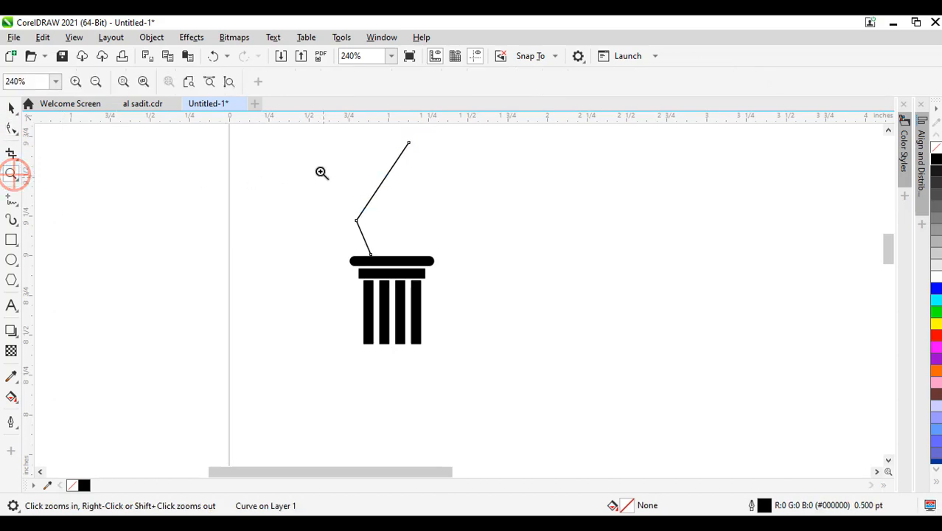
{"action": "left_click_drag", "start_coordinate": [325, 158], "coordinate": [406, 274]}
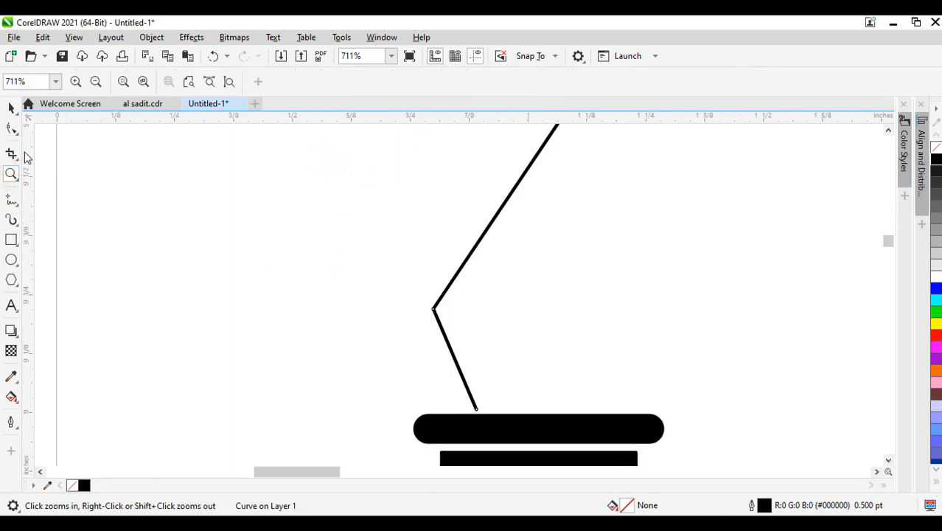
{"action": "left_click", "coordinate": [12, 129]}
{"action": "left_click", "coordinate": [451, 349]}
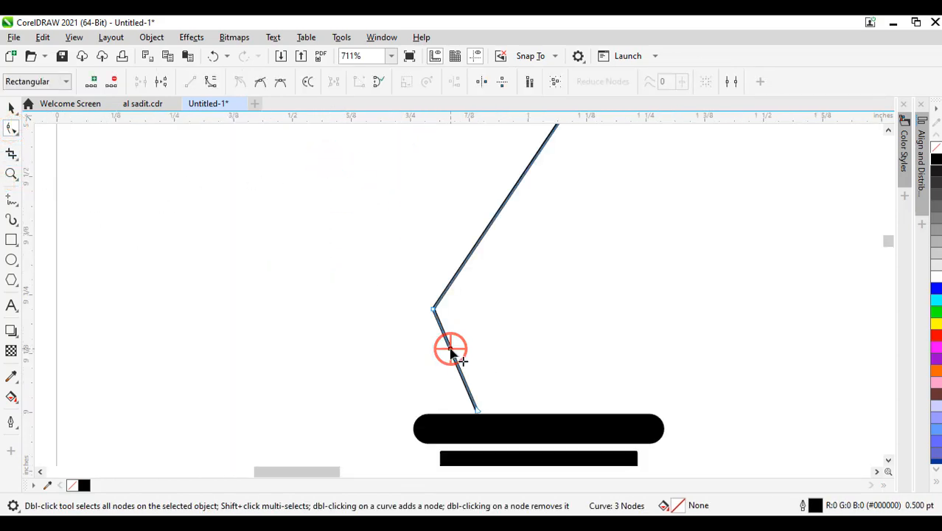
{"action": "left_click", "coordinate": [211, 81]}
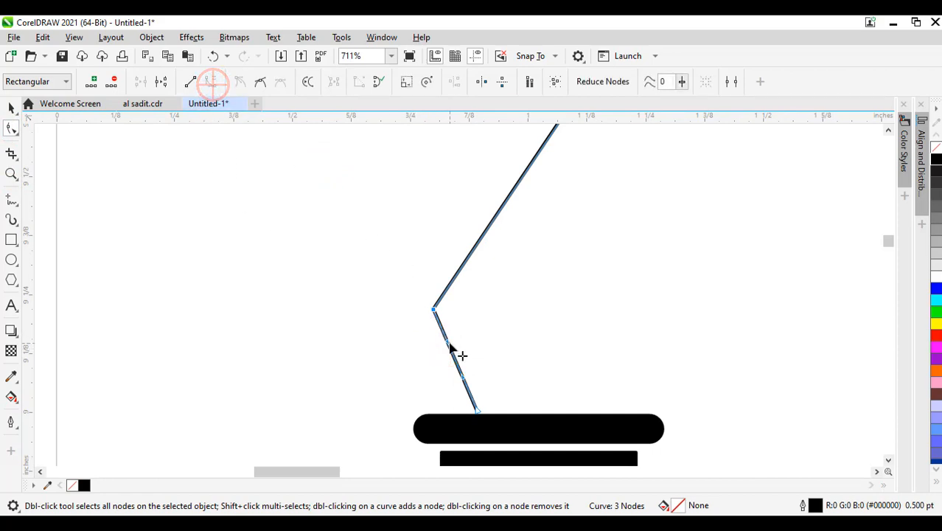
{"action": "mouse_move", "coordinate": [451, 347]}
{"action": "left_mouse_down"}
{"action": "mouse_move", "coordinate": [462, 329]}
{"action": "mouse_move", "coordinate": [466, 339]}
{"action": "left_mouse_up"}
{"action": "left_click", "coordinate": [464, 378]}
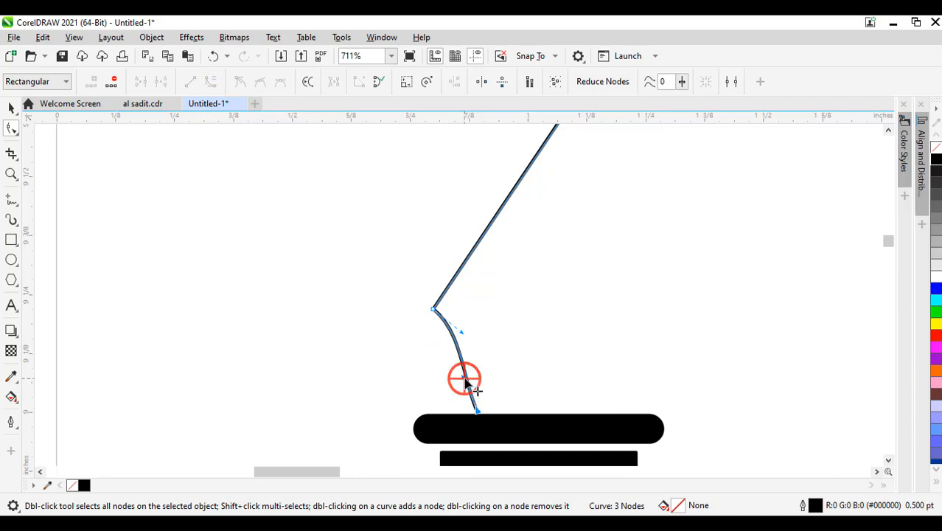
{"action": "left_click_drag", "start_coordinate": [462, 332], "coordinate": [461, 327]}
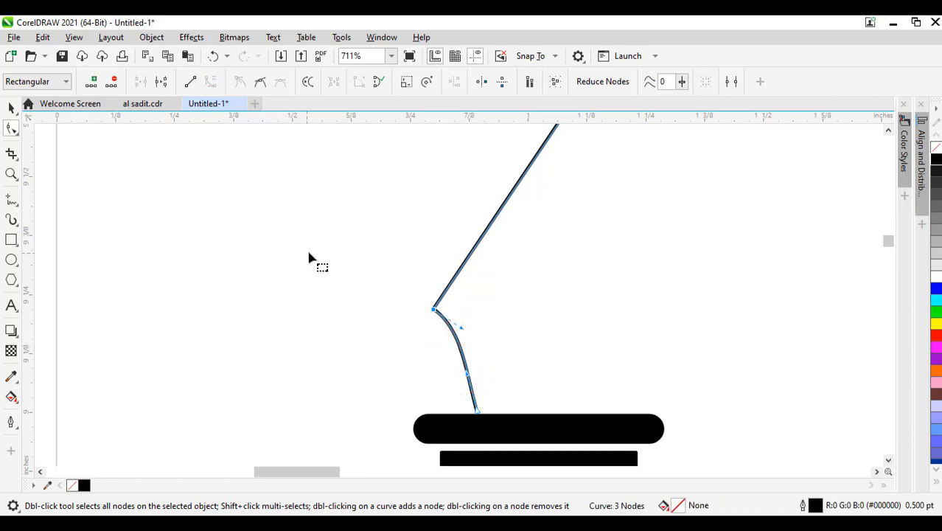
Convert the long upper segment to a curve and bow it to the right with both its control handles.
{"action": "scroll", "coordinate": [500, 255], "scroll_direction": "down", "scroll_amount": 1}
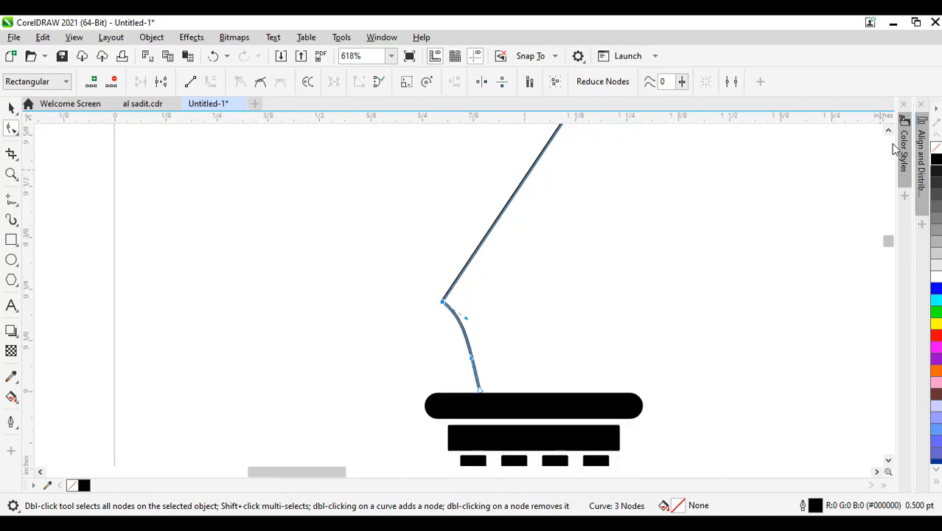
{"action": "left_click", "coordinate": [888, 131]}
{"action": "left_click", "coordinate": [504, 245]}
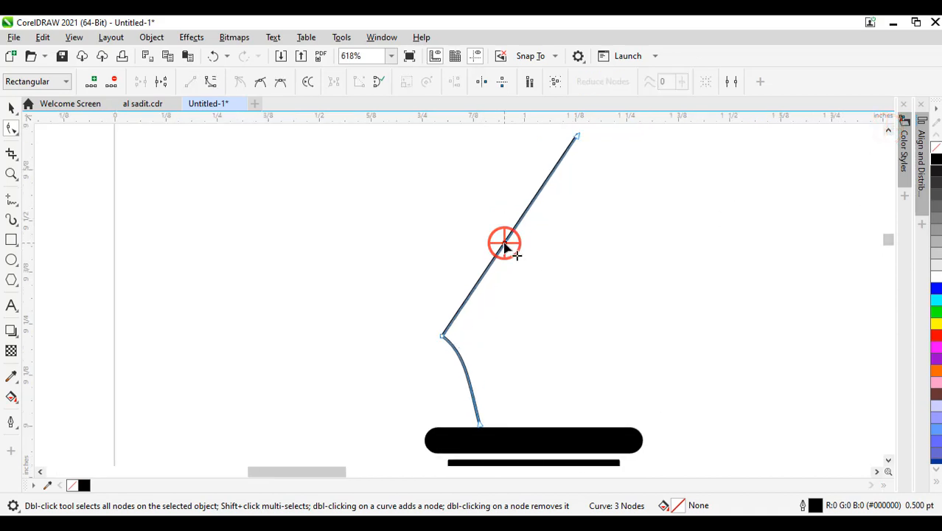
{"action": "left_click", "coordinate": [211, 81]}
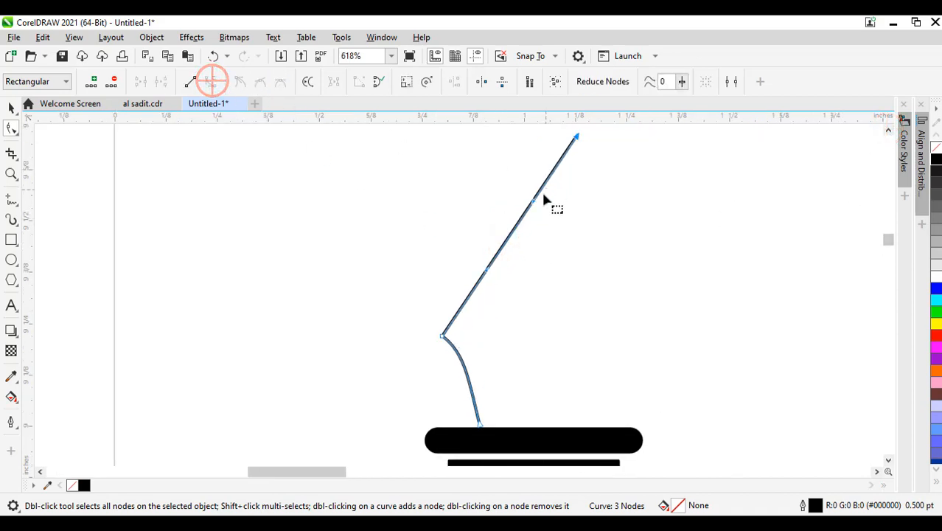
{"action": "left_click_drag", "start_coordinate": [533, 205], "coordinate": [563, 223]}
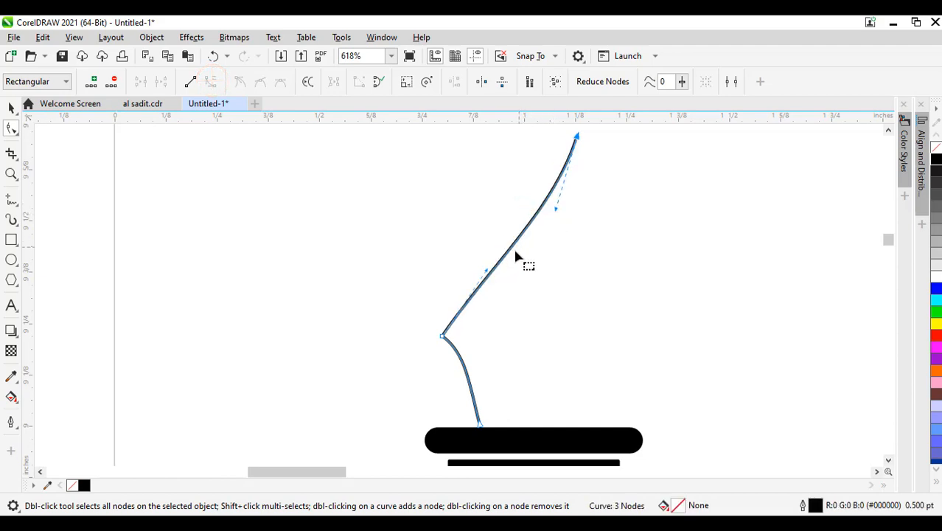
{"action": "left_click_drag", "start_coordinate": [487, 273], "coordinate": [501, 312]}
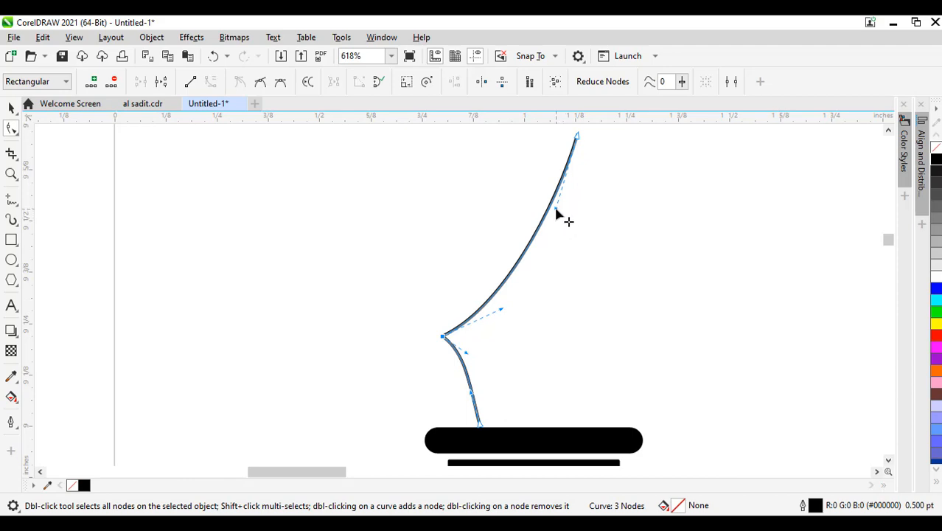
{"action": "left_click_drag", "start_coordinate": [557, 211], "coordinate": [574, 185]}
{"action": "left_click_drag", "start_coordinate": [501, 312], "coordinate": [512, 339]}
{"action": "left_click", "coordinate": [511, 363]}
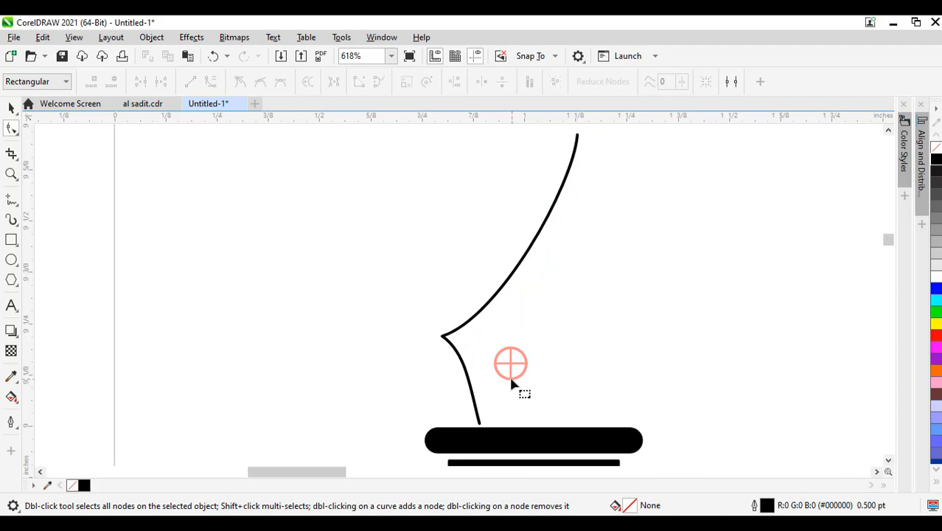
Refine the lower curve by adjusting its control handles so it bows smoothly down to the rounded bar.
{"action": "left_click", "coordinate": [455, 352]}
{"action": "left_click", "coordinate": [443, 339]}
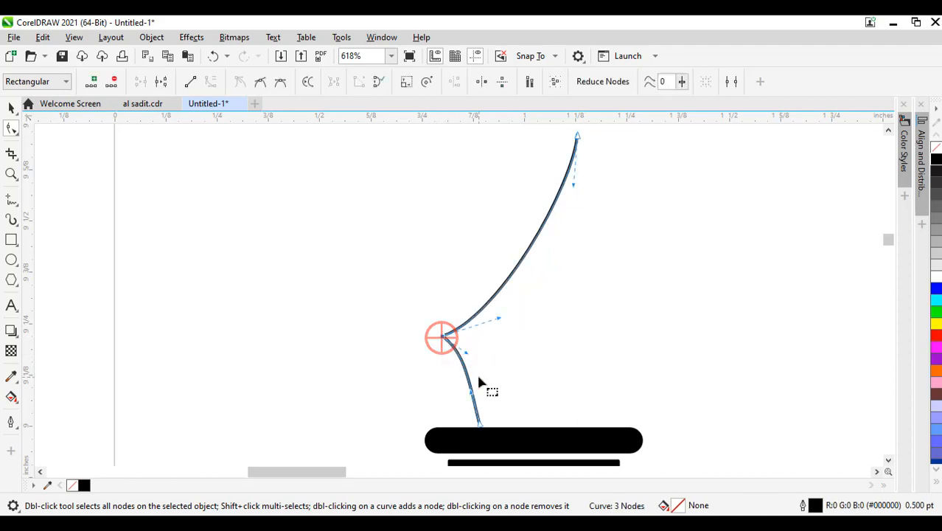
{"action": "left_click_drag", "start_coordinate": [472, 396], "coordinate": [476, 395]}
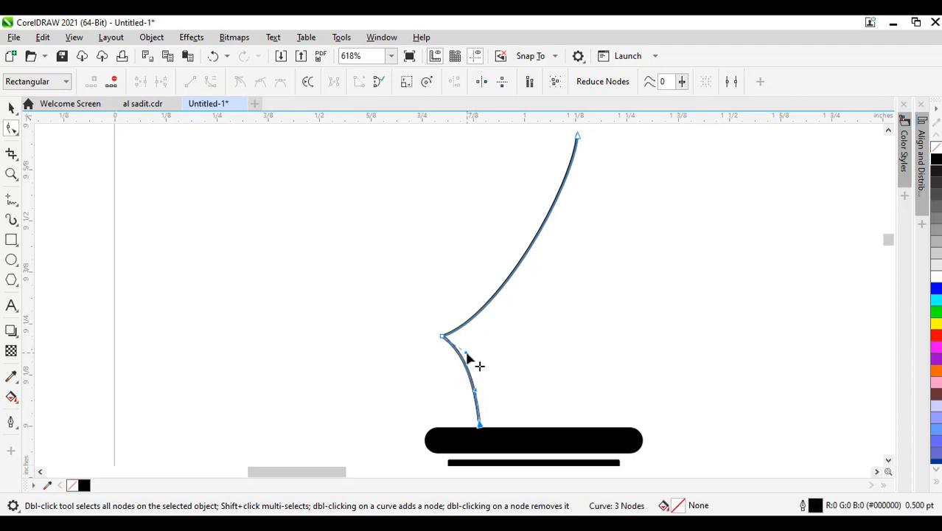
{"action": "left_click", "coordinate": [467, 354]}
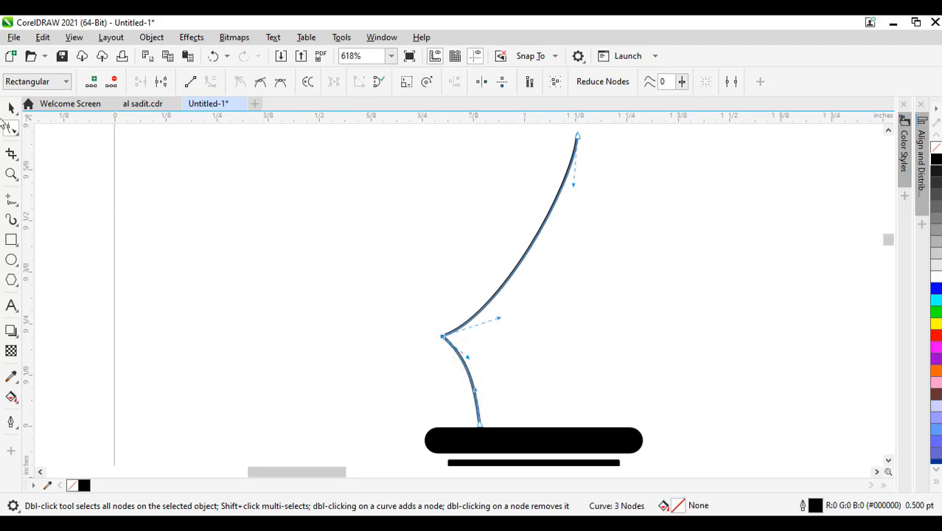
{"action": "left_click", "coordinate": [10, 107]}
{"action": "left_click", "coordinate": [267, 278]}
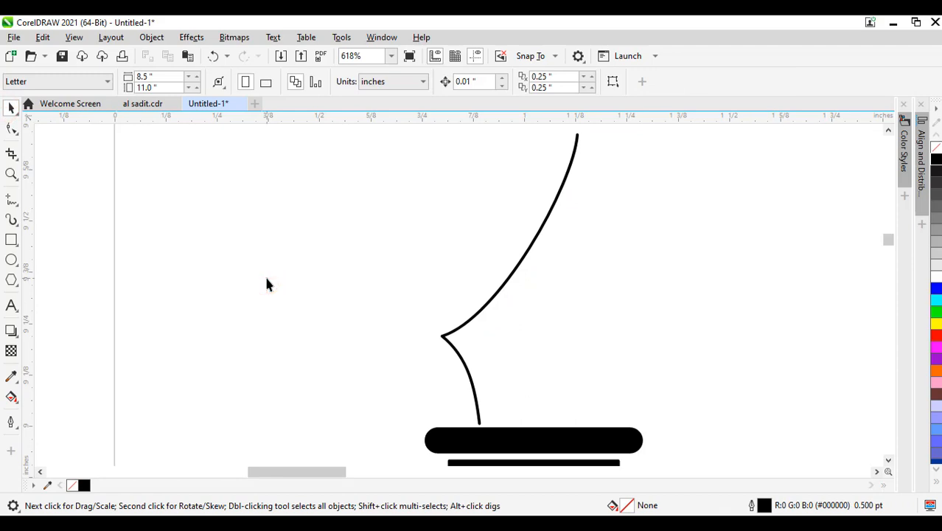
{"action": "scroll", "coordinate": [267, 284], "scroll_direction": "down", "scroll_amount": 1}
{"action": "scroll", "coordinate": [306, 291], "scroll_direction": "down", "scroll_amount": 1}
{"action": "left_click", "coordinate": [490, 304]}
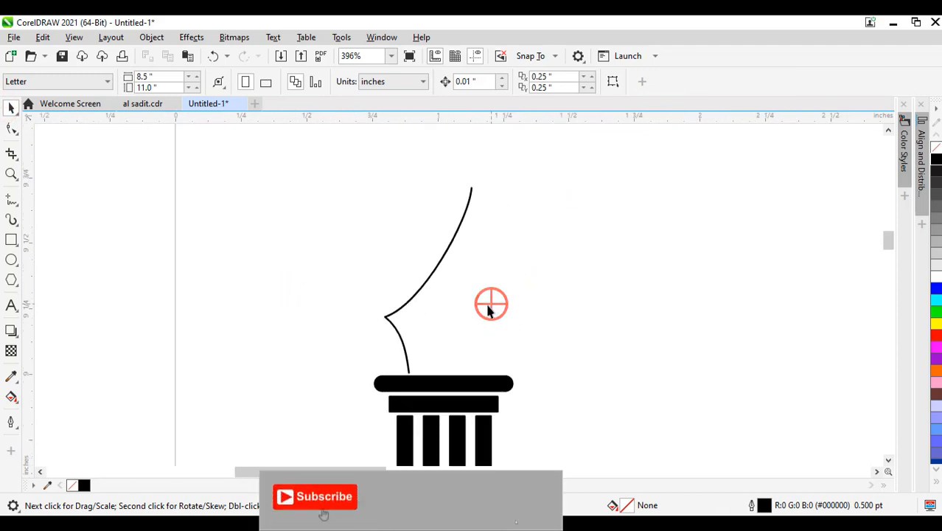
Create a horizontally mirrored copy of the curved outline on its right side, meeting the original at the upper tip.
{"action": "left_click", "coordinate": [412, 297]}
{"action": "left_click", "coordinate": [380, 280]}
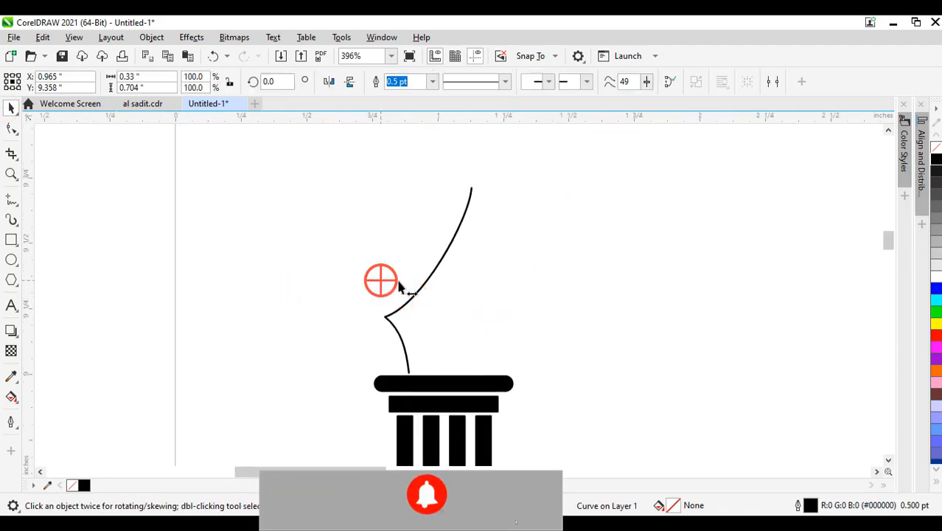
{"action": "left_click_drag", "start_coordinate": [399, 286], "coordinate": [498, 290]}
{"action": "right_click", "coordinate": [498, 290]}
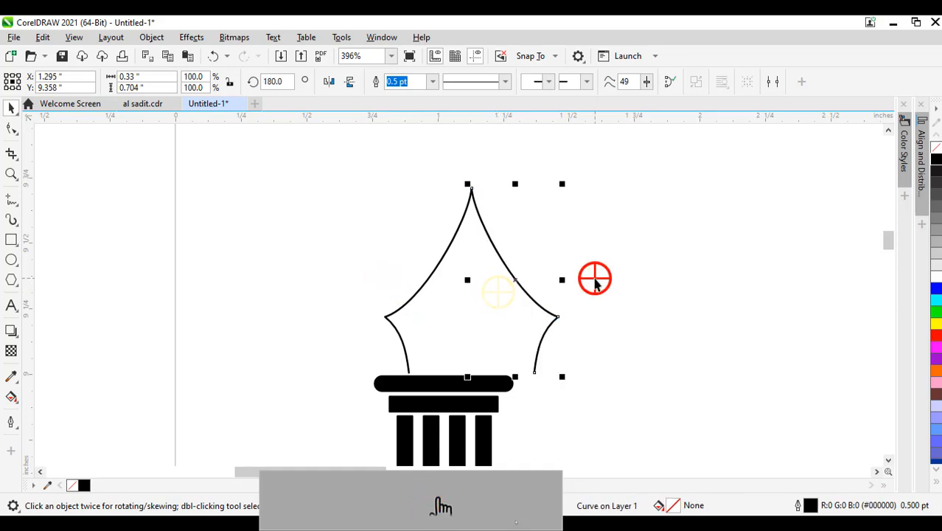
{"action": "left_click", "coordinate": [596, 284]}
Narrow both curved halves together to about 0.478 inches wide and raise them slightly above the rounded bar.
{"action": "left_click_drag", "start_coordinate": [322, 169], "coordinate": [623, 384]}
{"action": "left_click_drag", "start_coordinate": [564, 281], "coordinate": [519, 289]}
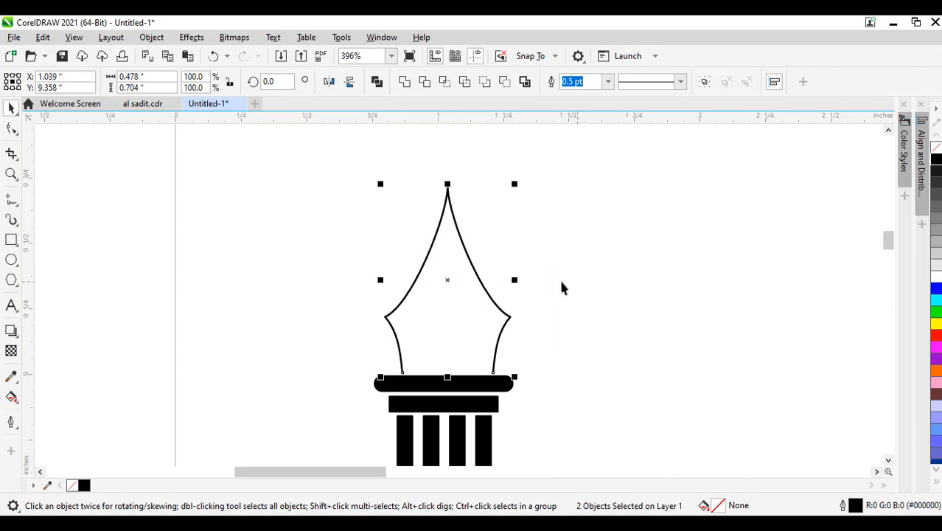
{"action": "left_click_drag", "start_coordinate": [448, 281], "coordinate": [447, 271]}
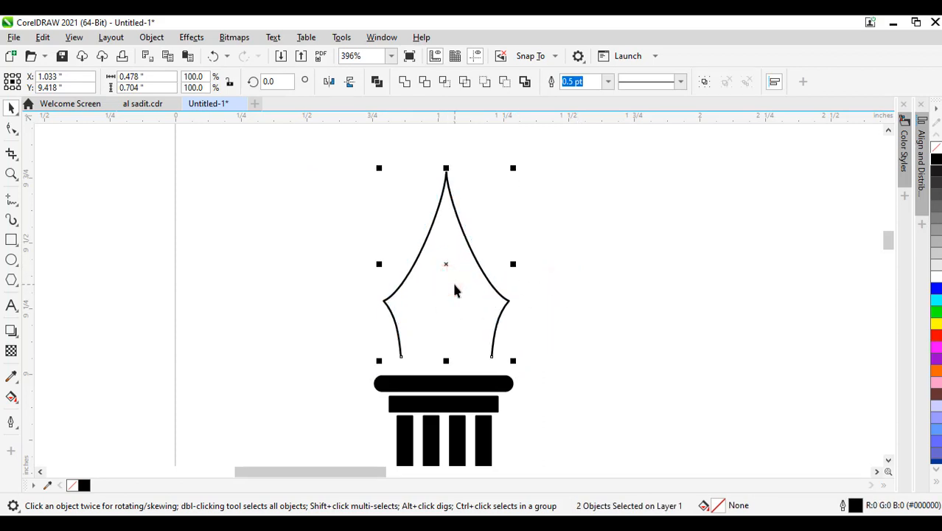
Draw a straight line between the lower ends of the two curves to form the base of the shape.
{"action": "left_click", "coordinate": [10, 201]}
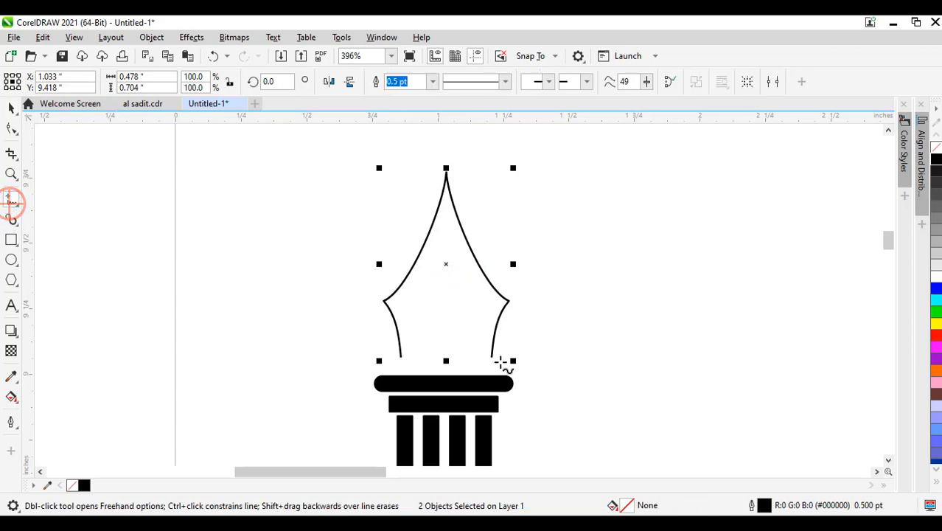
{"action": "left_click", "coordinate": [400, 357]}
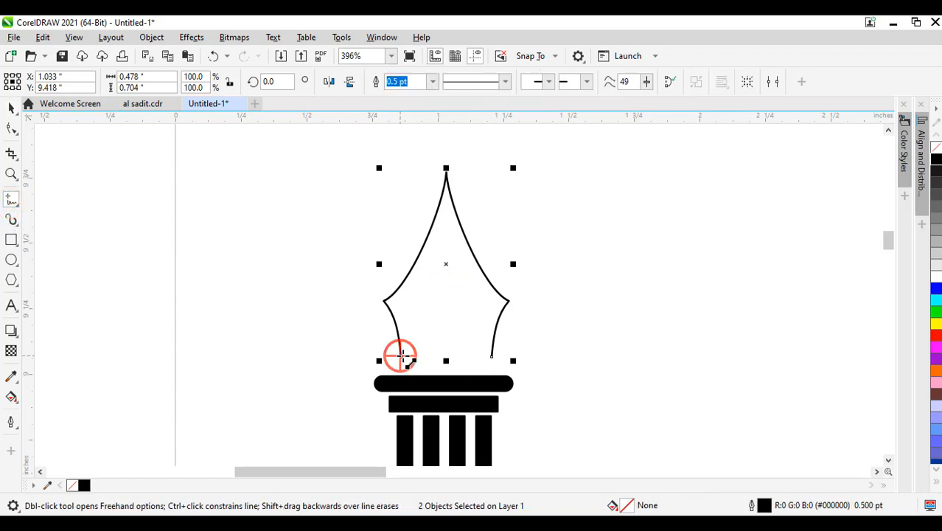
{"action": "left_click", "coordinate": [493, 358]}
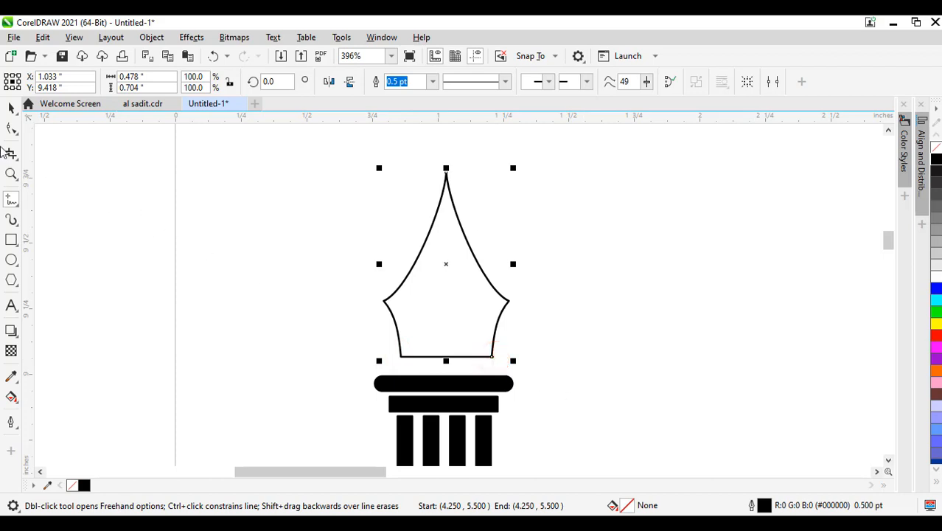
Combine the two outlines into one curve and join the two nodes at its upper tip.
{"action": "left_click", "coordinate": [10, 108]}
{"action": "left_click_drag", "start_coordinate": [344, 151], "coordinate": [566, 374]}
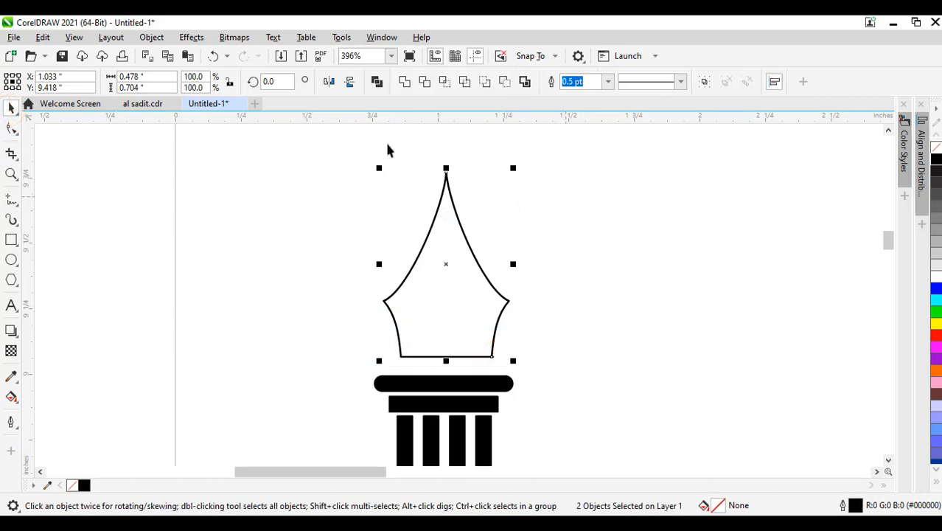
{"action": "left_click", "coordinate": [376, 83]}
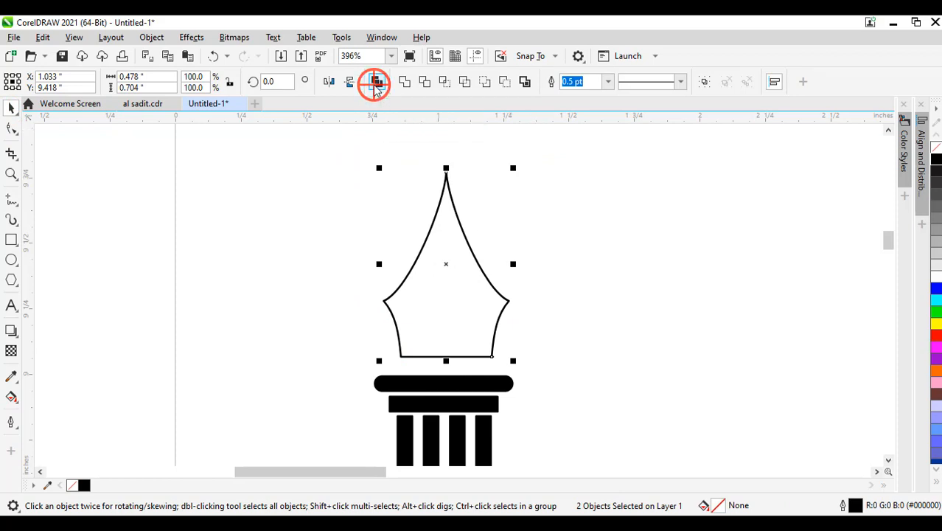
{"action": "left_click", "coordinate": [10, 125]}
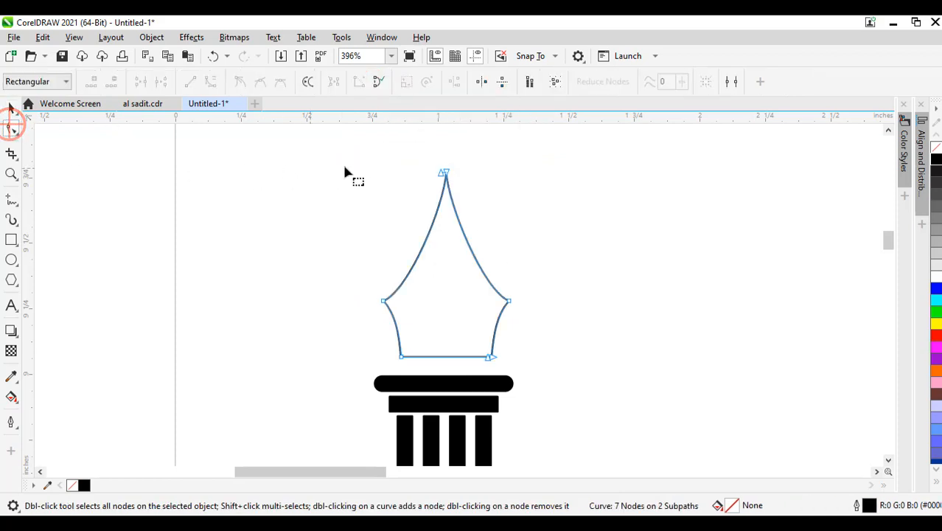
{"action": "left_click_drag", "start_coordinate": [445, 177], "coordinate": [480, 196]}
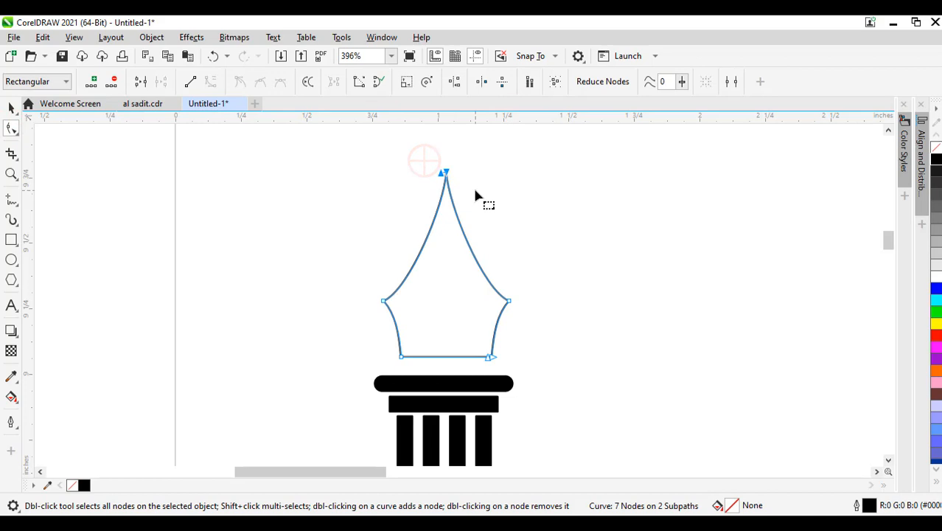
{"action": "left_click", "coordinate": [141, 82]}
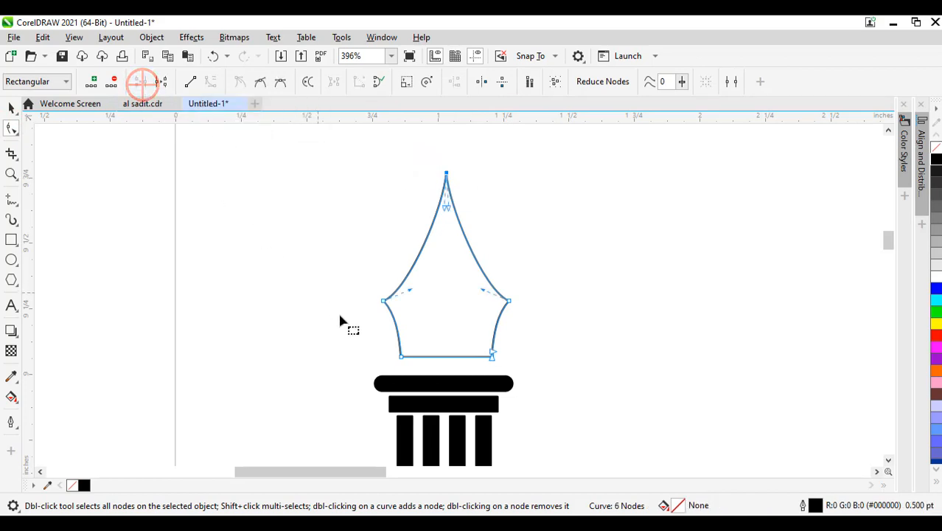
Join the two open nodes at the lower right corner of the outline and fill the closed shape with black.
{"action": "left_click_drag", "start_coordinate": [366, 343], "coordinate": [420, 368]}
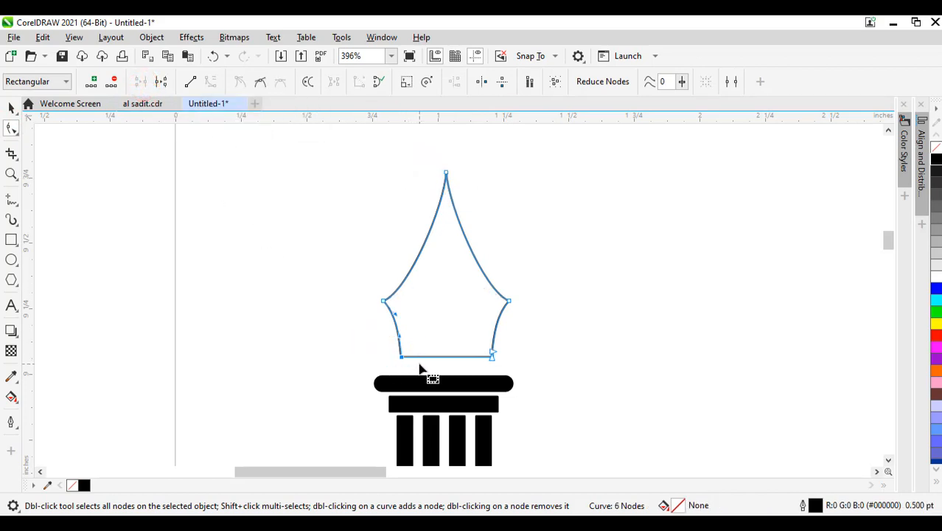
{"action": "left_click_drag", "start_coordinate": [477, 341], "coordinate": [506, 374]}
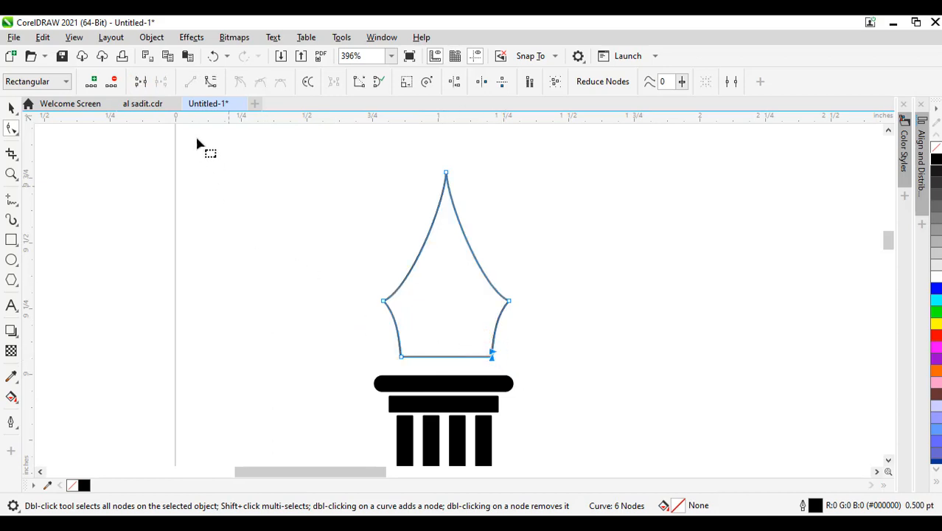
{"action": "left_click", "coordinate": [140, 81]}
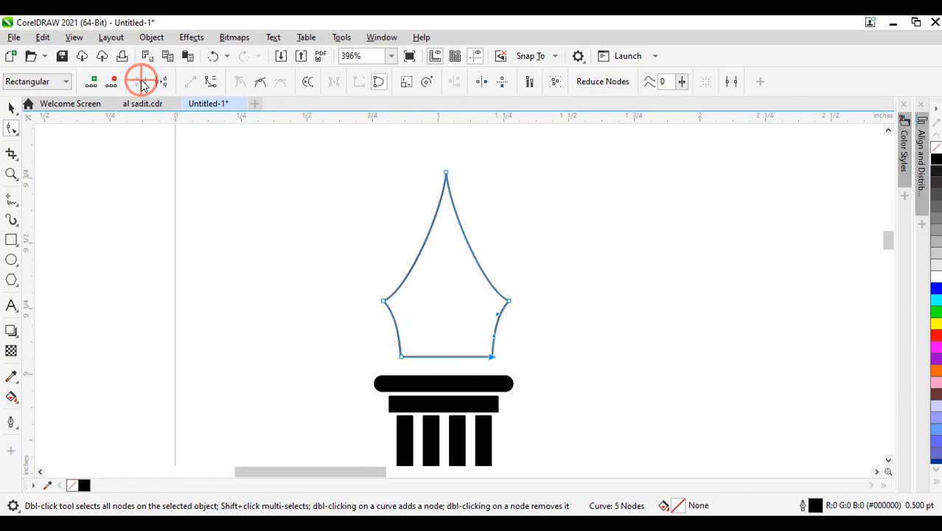
{"action": "left_click", "coordinate": [937, 160]}
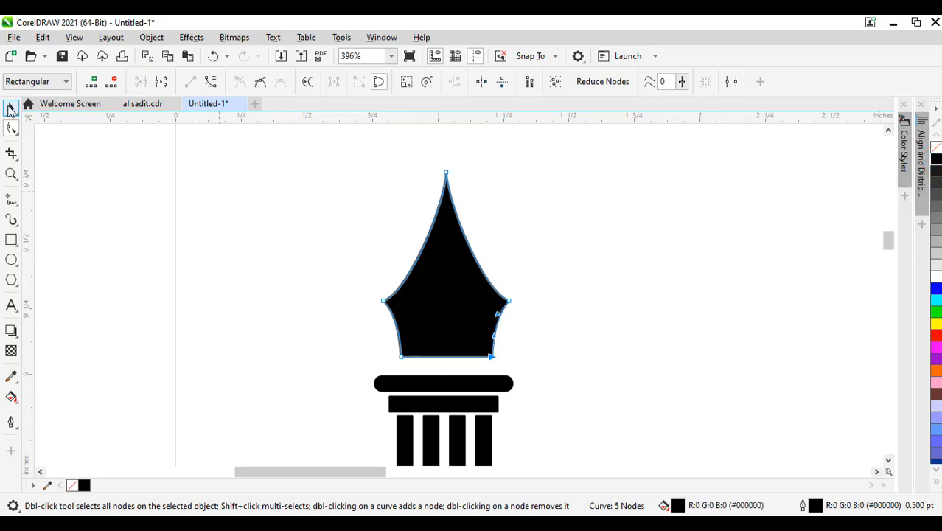
Center the black nib shape horizontally on the rounded bar below it.
{"action": "left_click", "coordinate": [11, 108]}
{"action": "left_click", "coordinate": [475, 384], "text": "shift"}
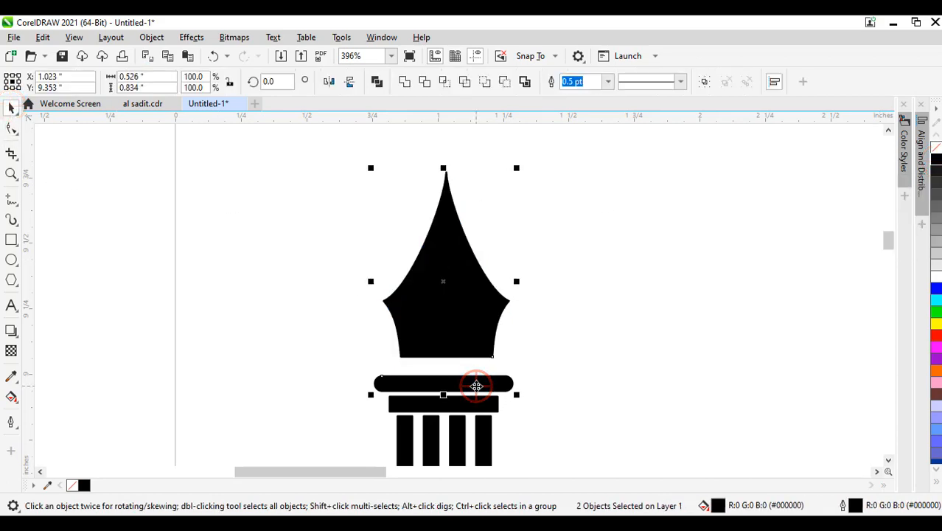
{"action": "left_click", "coordinate": [583, 322]}
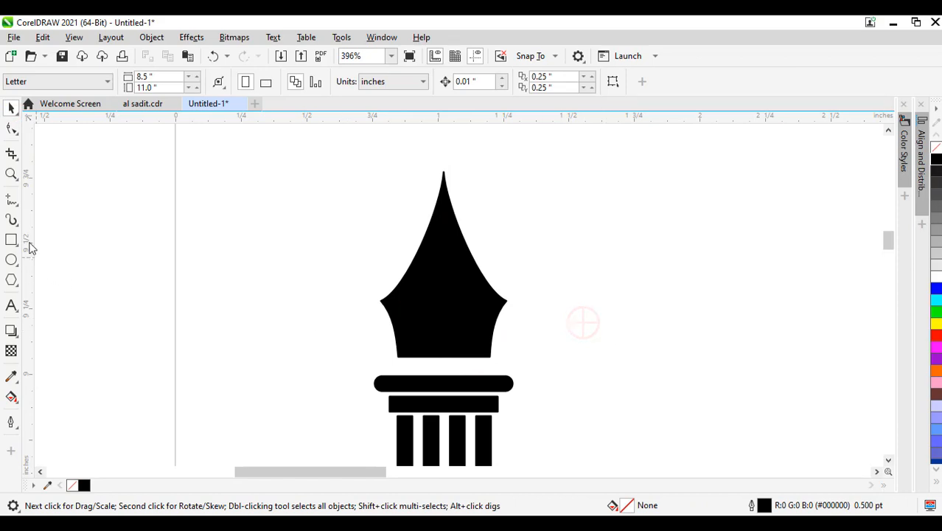
Draw a vertical line about 0.711 inches tall to the left of the nib and give it a 1.0 pt white outline.
{"action": "left_click", "coordinate": [11, 199]}
{"action": "left_click", "coordinate": [315, 163]}
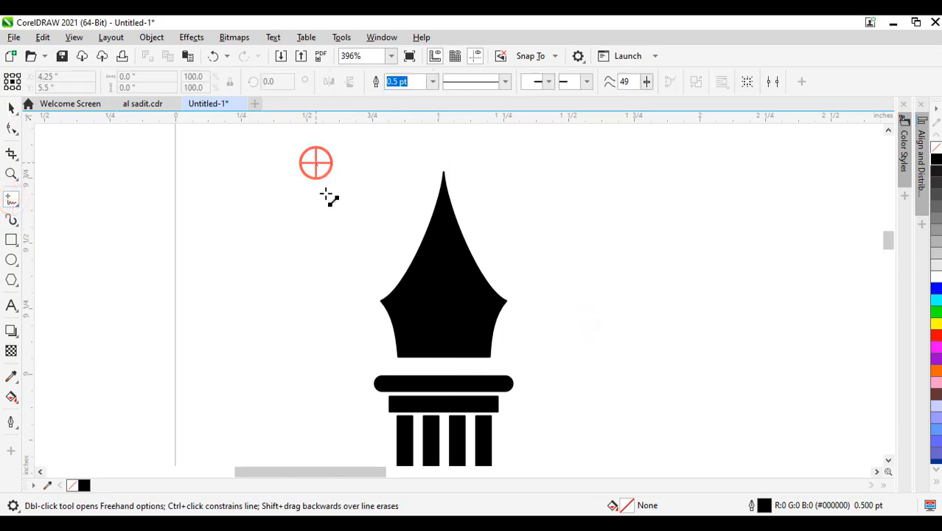
{"action": "left_click", "coordinate": [314, 352]}
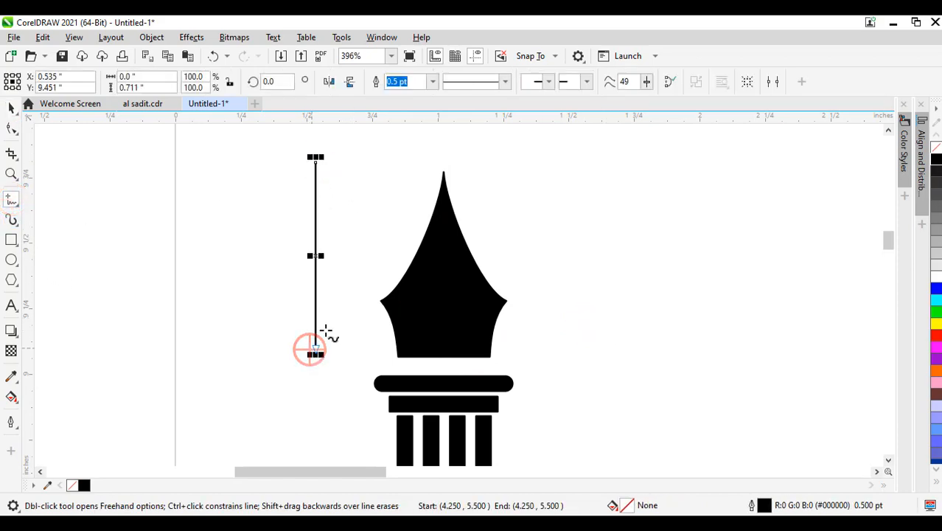
{"action": "left_click", "coordinate": [432, 81]}
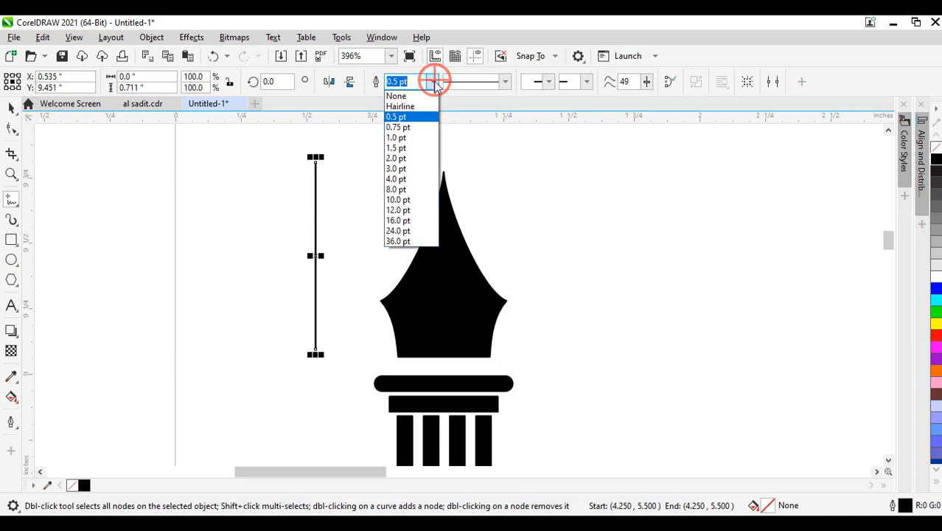
{"action": "left_click", "coordinate": [404, 138]}
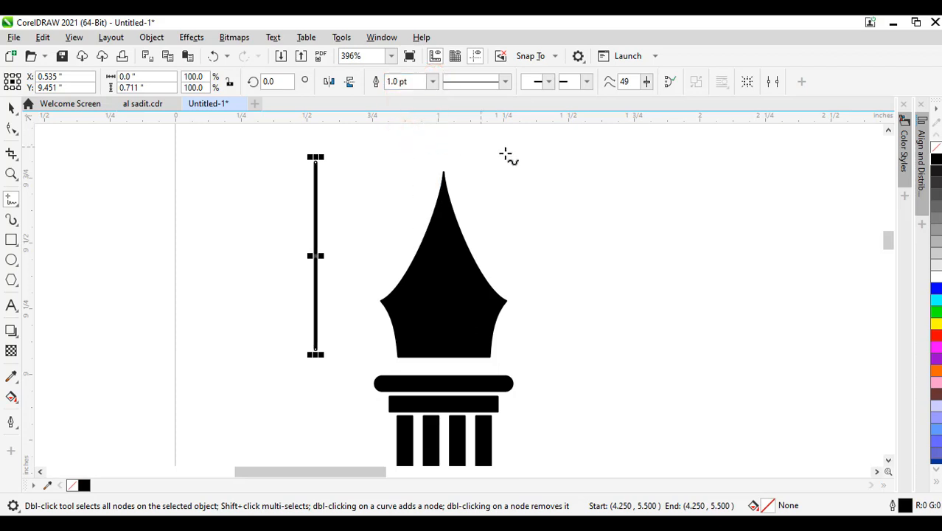
{"action": "right_click", "coordinate": [934, 279]}
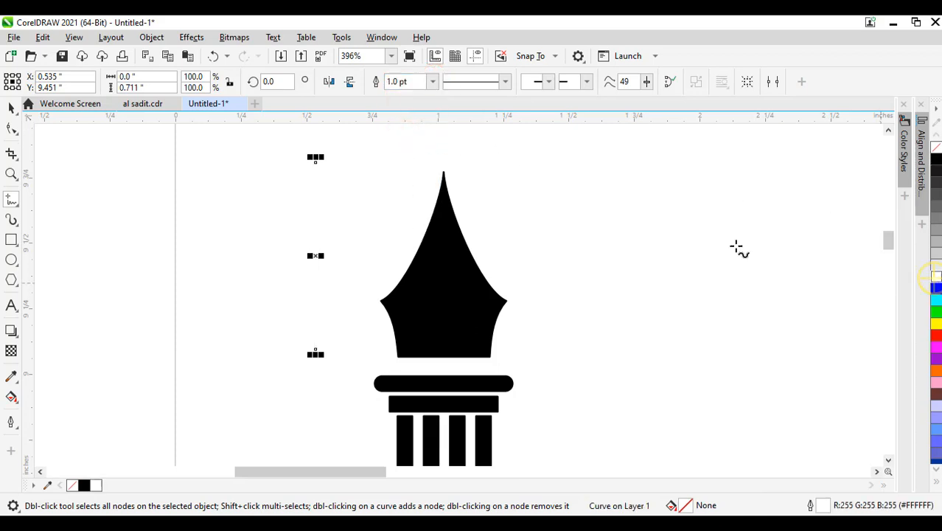
Center the white line on the nib and shift it straight up so it slits the shape from the tip to mid-height.
{"action": "left_click", "coordinate": [8, 109]}
{"action": "left_click", "coordinate": [446, 267], "text": "shift"}
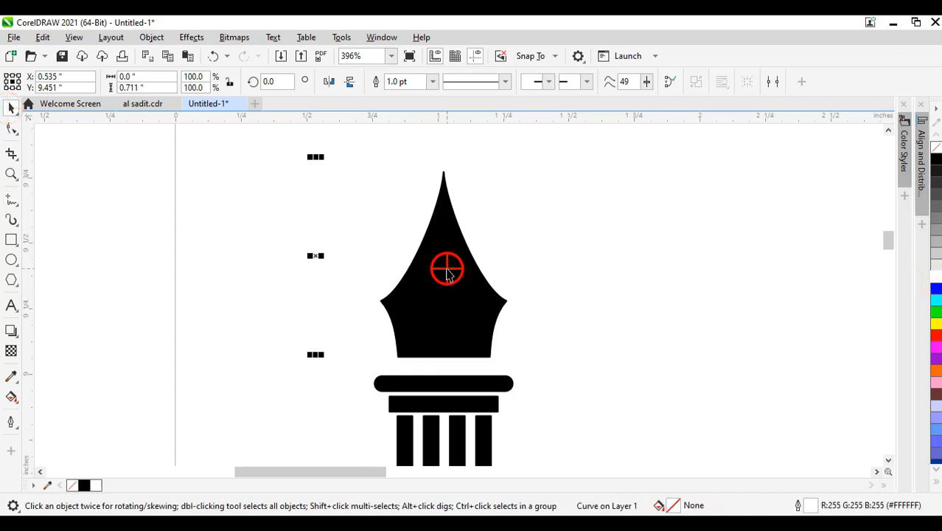
{"action": "key", "text": "c"}
{"action": "left_click", "coordinate": [595, 240]}
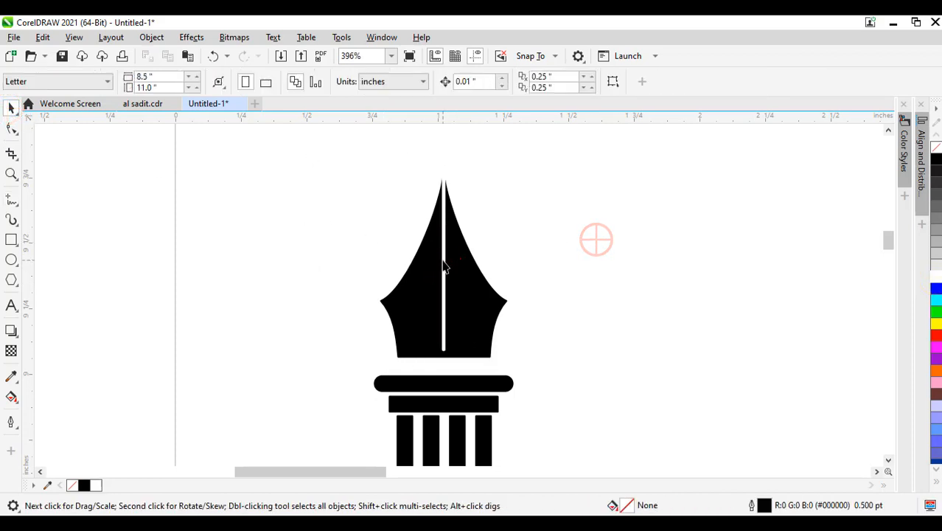
{"action": "left_click", "coordinate": [443, 257]}
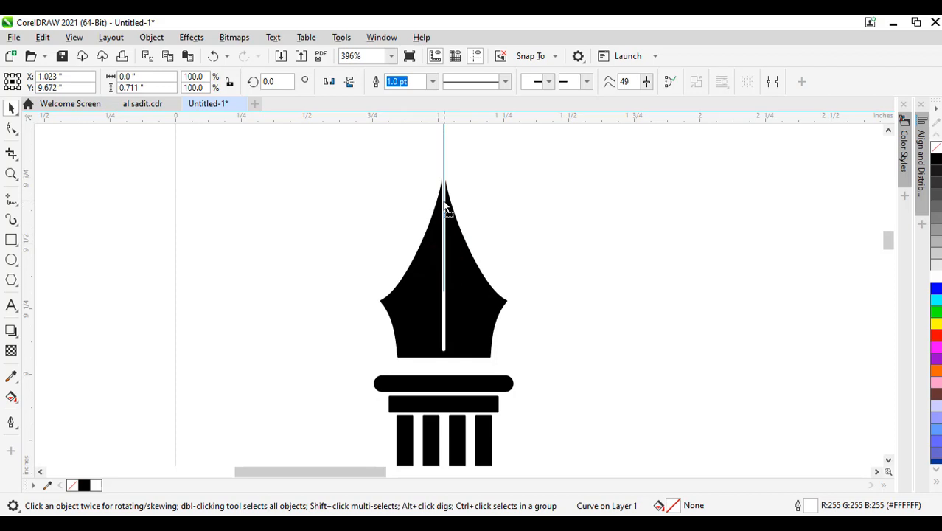
{"action": "left_click_drag", "start_coordinate": [445, 209], "coordinate": [445, 210]}
{"action": "left_click", "coordinate": [520, 223]}
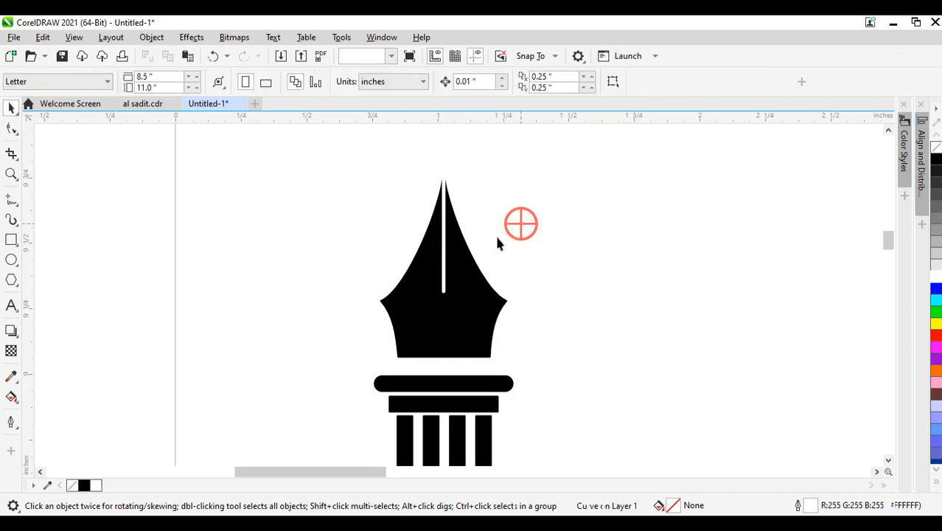
Convert the white slit line's outline to an object.
{"action": "left_click", "coordinate": [444, 265]}
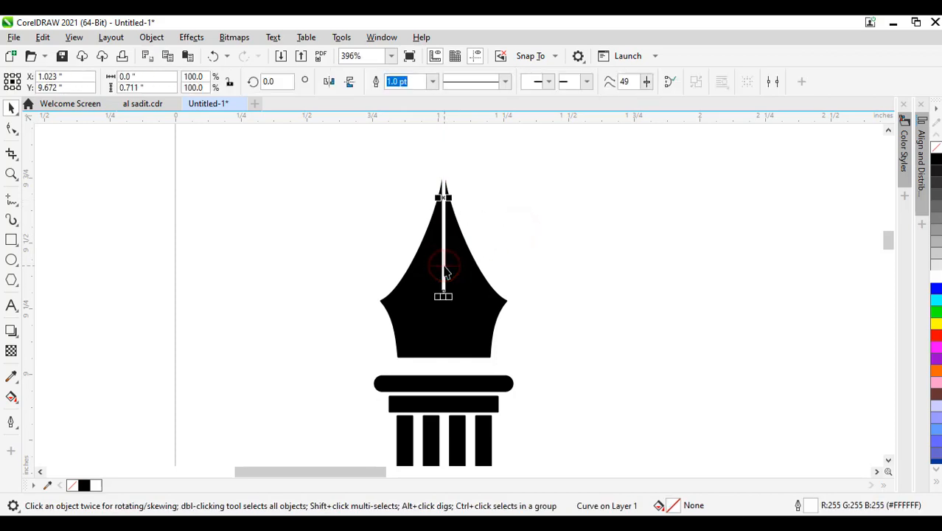
{"action": "left_click", "coordinate": [151, 37]}
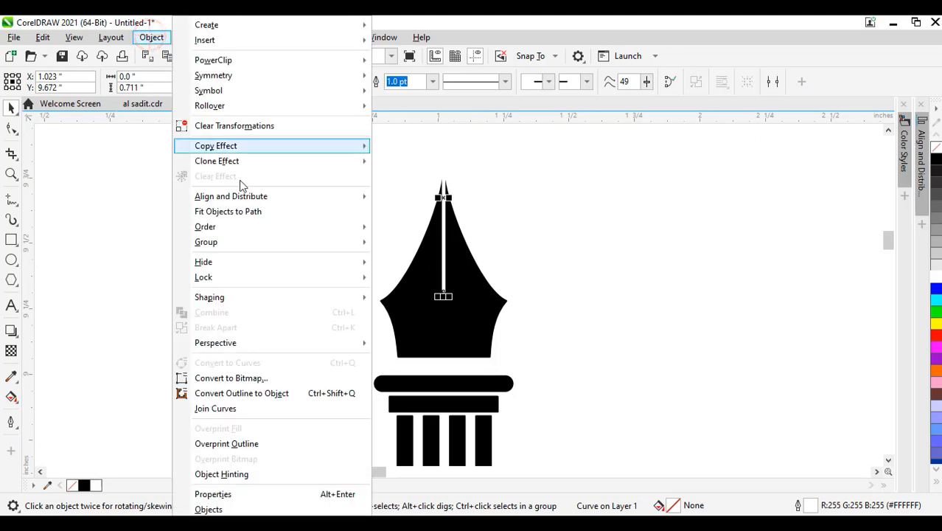
{"action": "left_click", "coordinate": [279, 394]}
{"action": "left_click", "coordinate": [247, 308]}
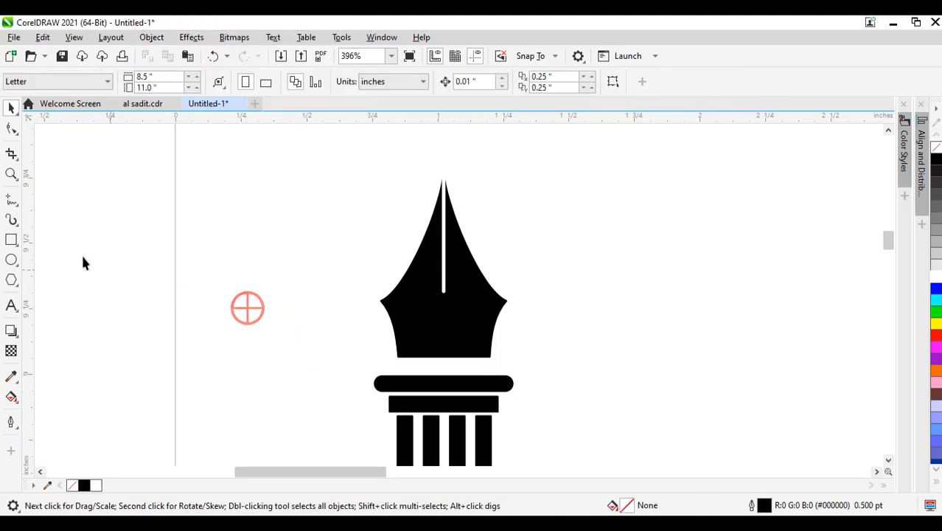
Draw a circle about 0.04 inches across at the lower end of the slit and fill it with white.
{"action": "left_click", "coordinate": [12, 259]}
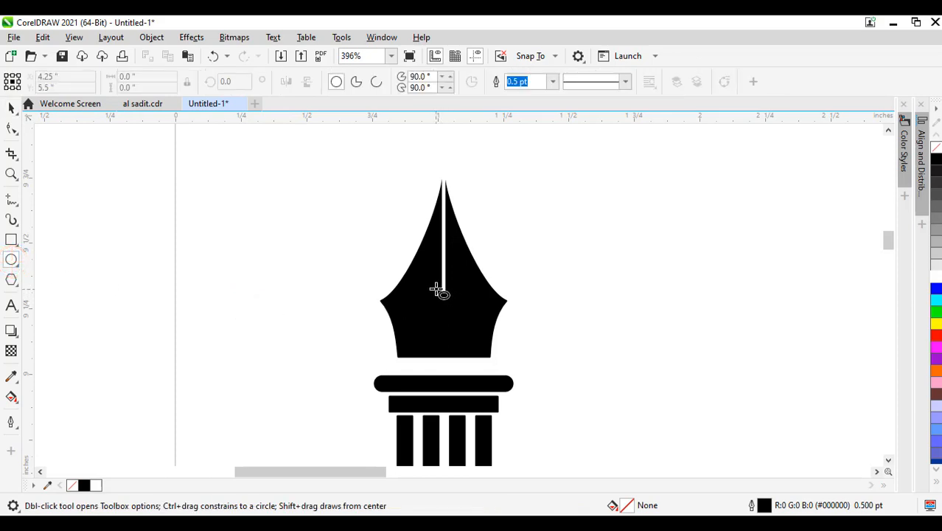
{"action": "left_click_drag", "start_coordinate": [436, 289], "coordinate": [450, 298]}
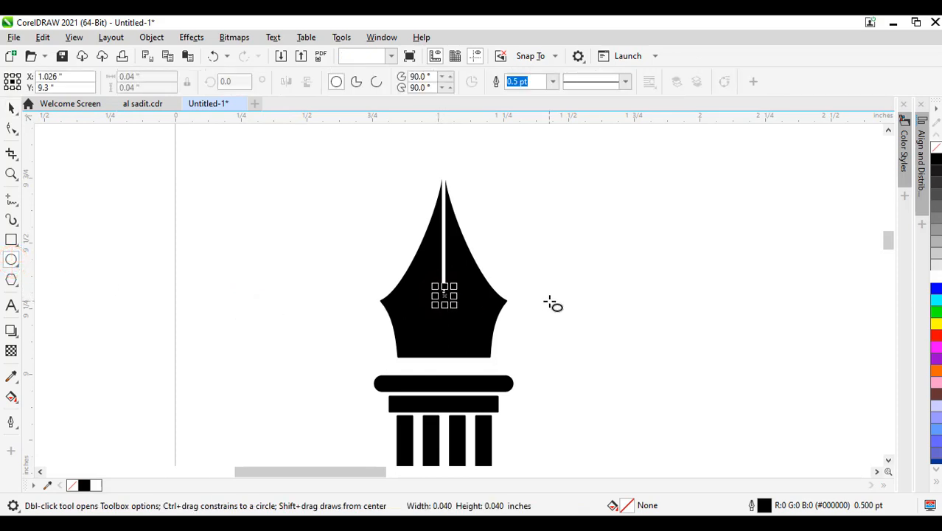
{"action": "left_click", "coordinate": [933, 274]}
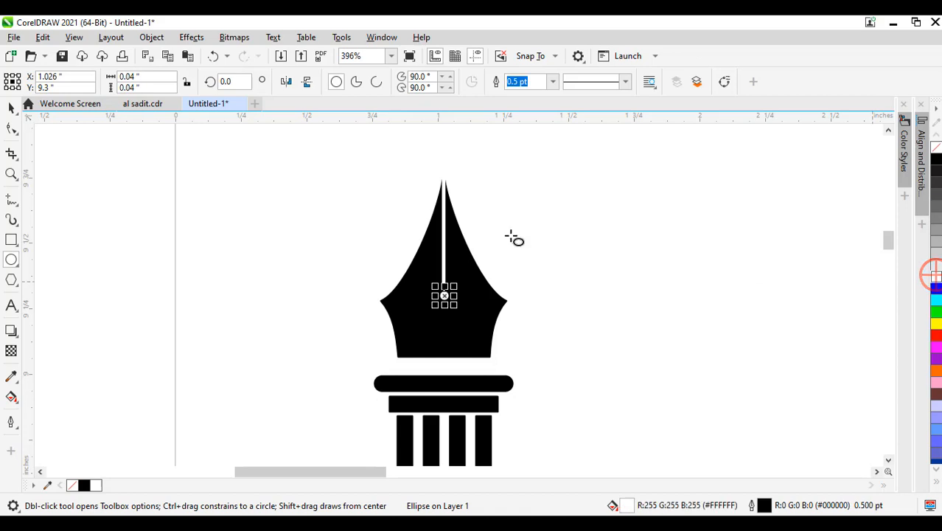
Center the small white circle horizontally on the slit.
{"action": "left_click", "coordinate": [12, 171]}
{"action": "left_click_drag", "start_coordinate": [391, 248], "coordinate": [572, 350]}
{"action": "left_click", "coordinate": [10, 108]}
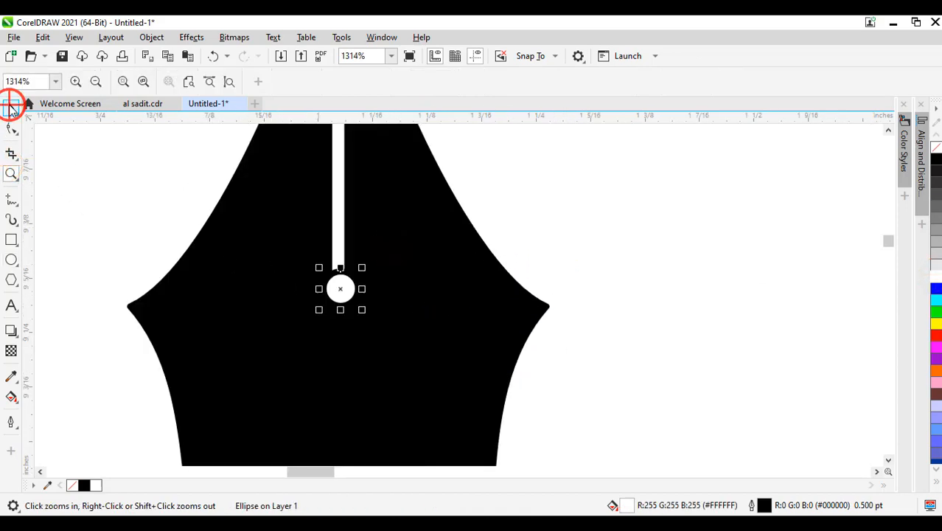
{"action": "left_click", "coordinate": [340, 216], "text": "shift"}
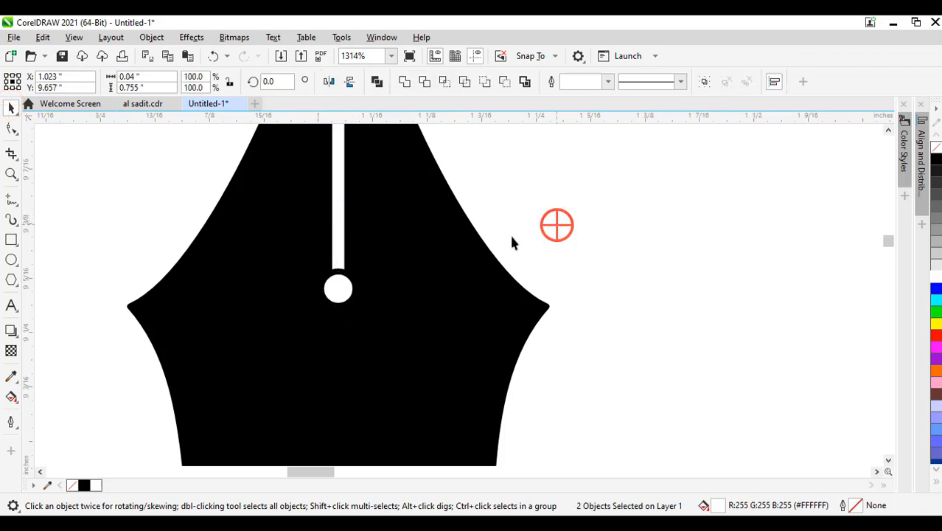
Remove the outline from the small white circle at the lower end of the slit.
{"action": "left_click", "coordinate": [338, 286]}
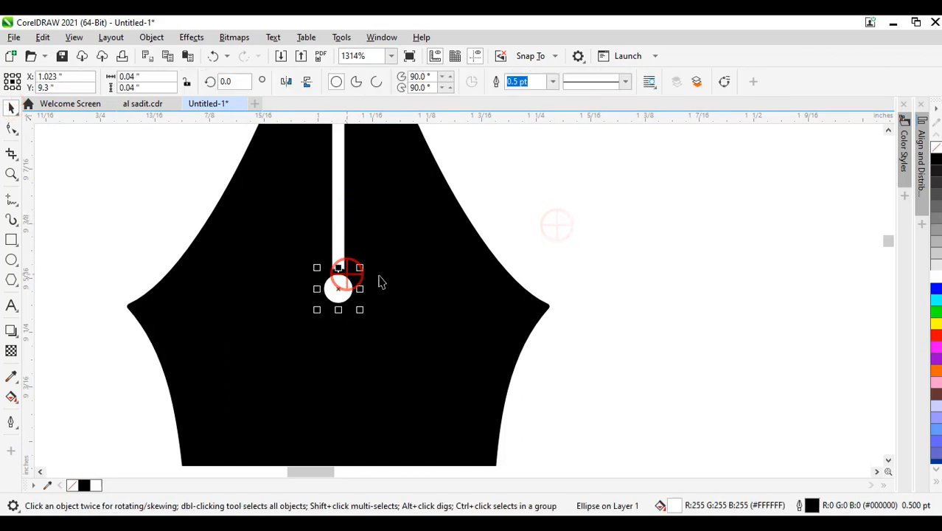
{"action": "right_click", "coordinate": [934, 149]}
{"action": "left_click", "coordinate": [755, 186]}
{"action": "key", "text": "F4"}
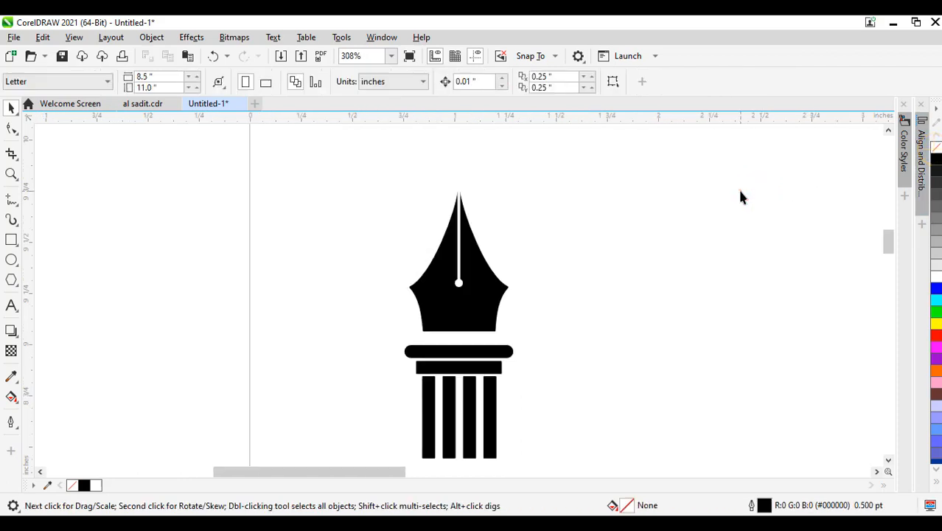
Weld the white circle and the white slit into one shape.
{"action": "left_click", "coordinate": [458, 288]}
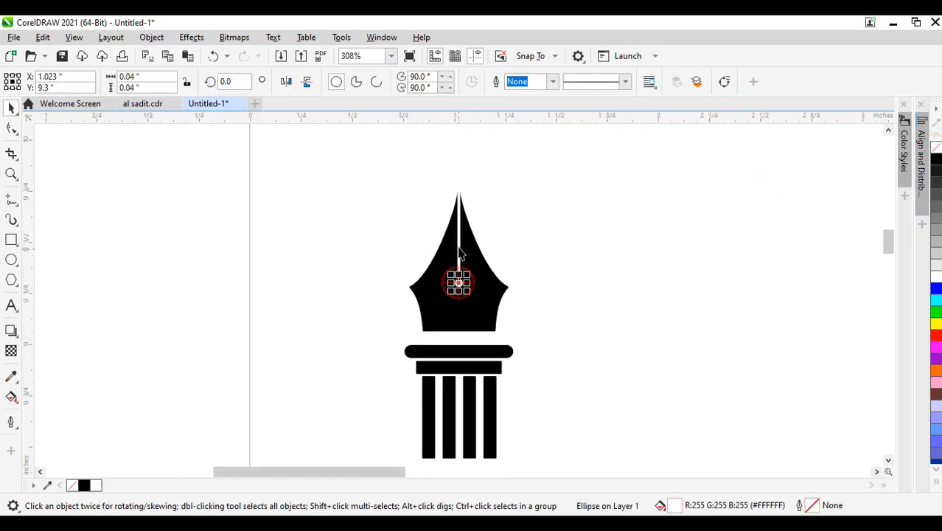
{"action": "left_click", "coordinate": [458, 245], "text": "shift"}
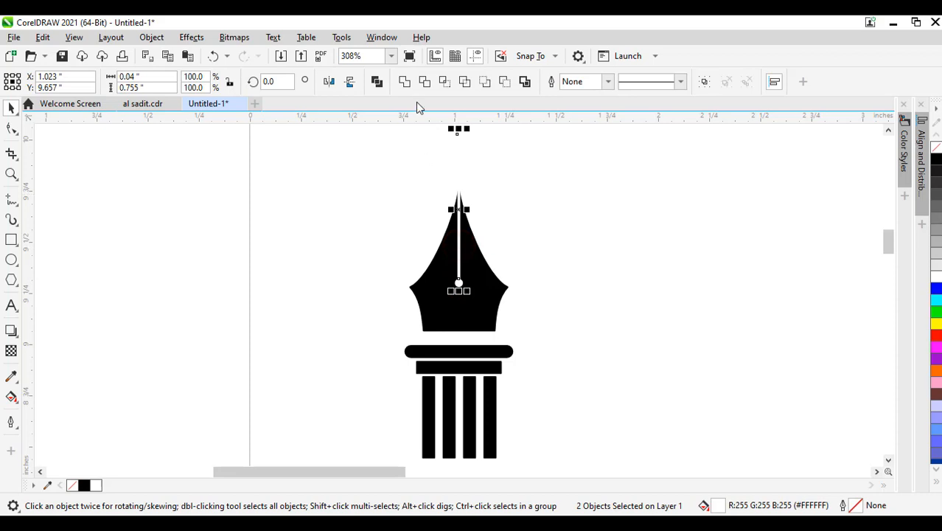
{"action": "left_click", "coordinate": [405, 82]}
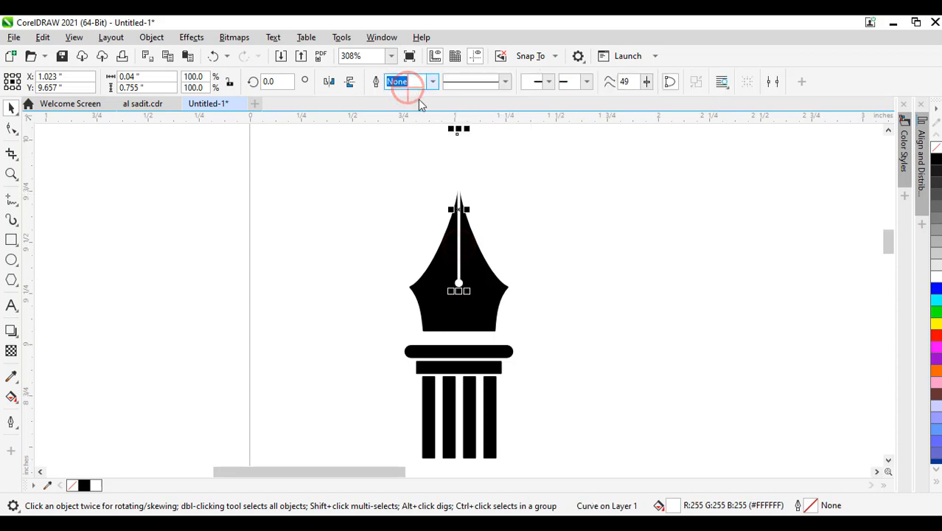
{"action": "left_click", "coordinate": [568, 216]}
Trim the nib with the white slit-and-hole shape and move that cutting shape off to the nib's left.
{"action": "left_click", "coordinate": [459, 260]}
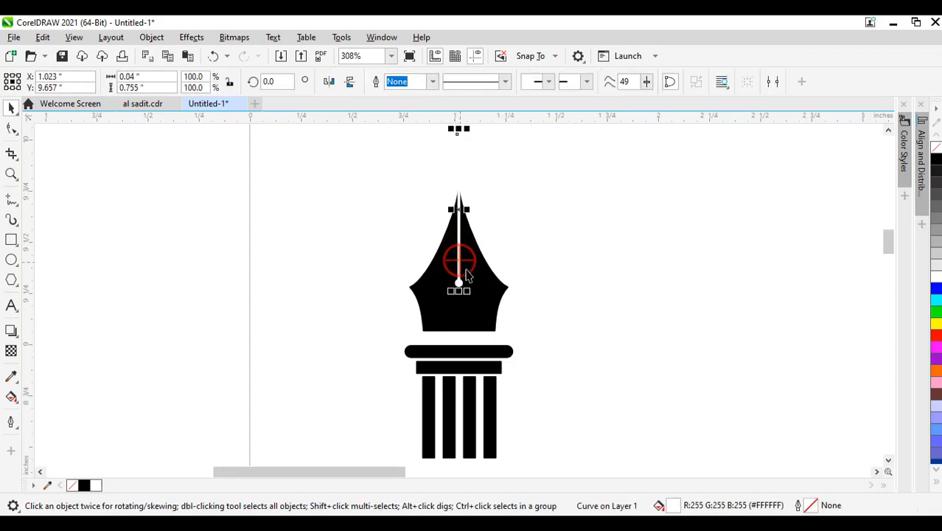
{"action": "left_click", "coordinate": [489, 284], "text": "shift"}
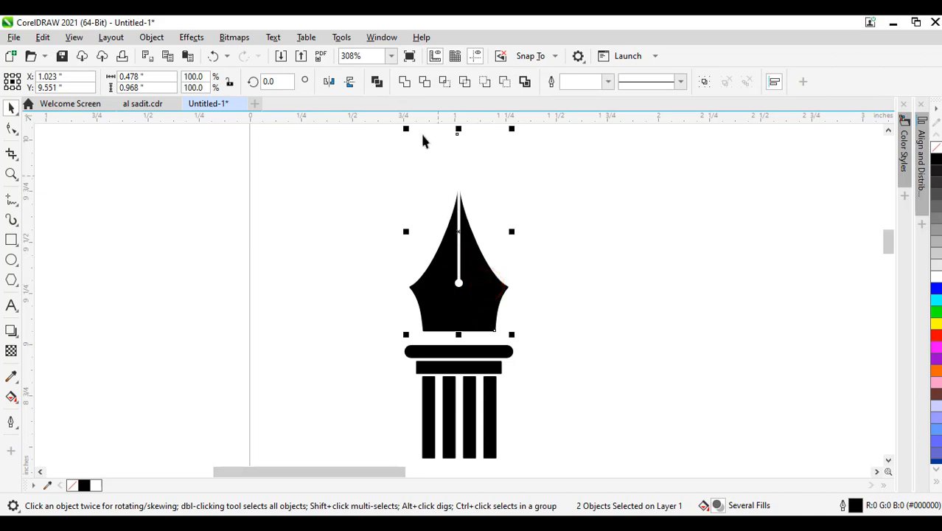
{"action": "left_click", "coordinate": [424, 82]}
{"action": "left_click", "coordinate": [514, 157]}
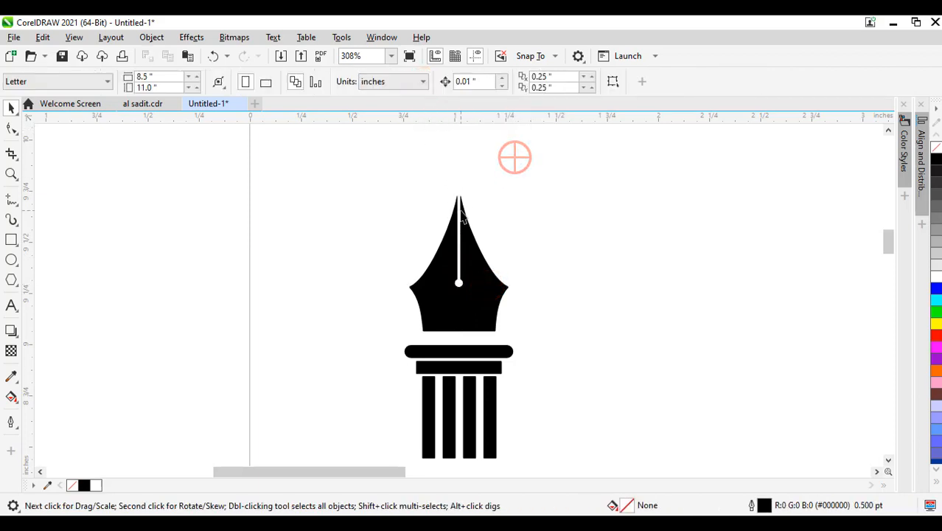
{"action": "left_click_drag", "start_coordinate": [461, 213], "coordinate": [336, 217]}
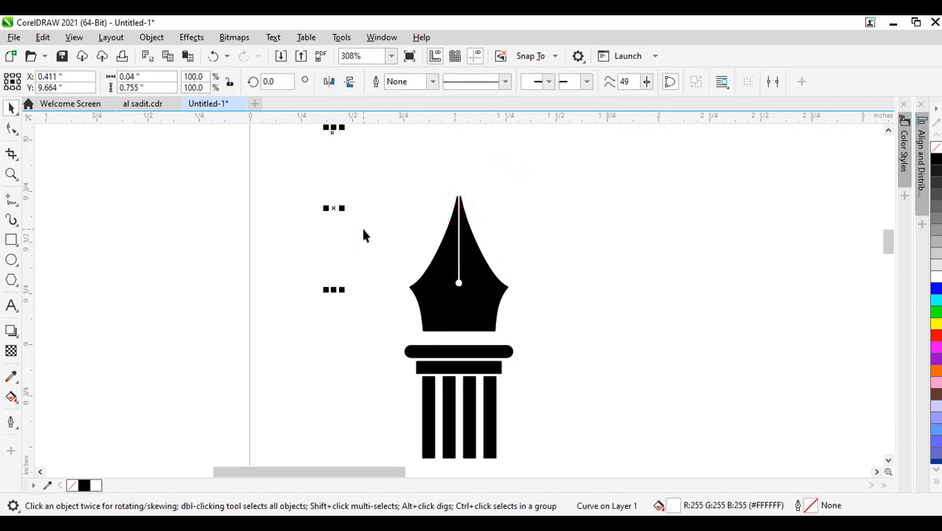
{"action": "left_click", "coordinate": [364, 235]}
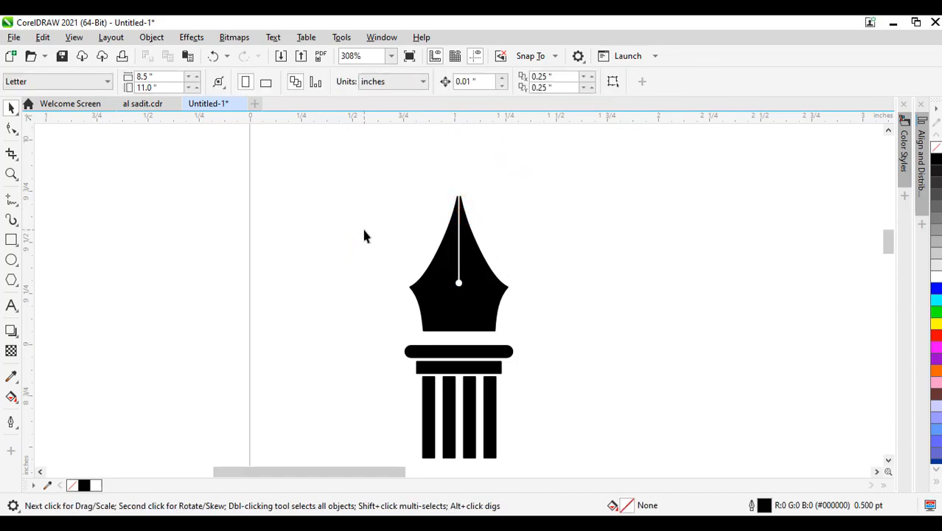
Lower the nib onto the pillar's rounded cap bar and center it horizontally on the bar.
{"action": "left_click", "coordinate": [467, 273]}
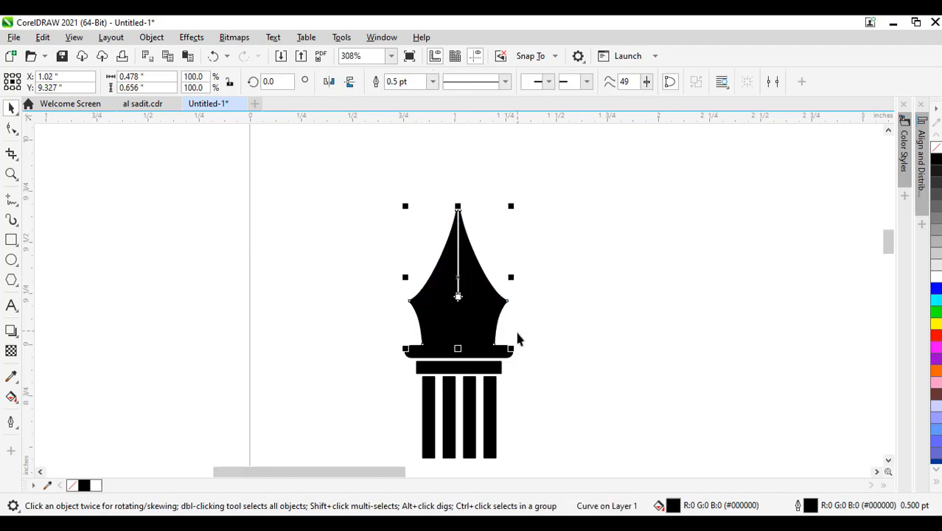
{"action": "left_click", "coordinate": [498, 349], "text": "shift"}
{"action": "left_click", "coordinate": [609, 302]}
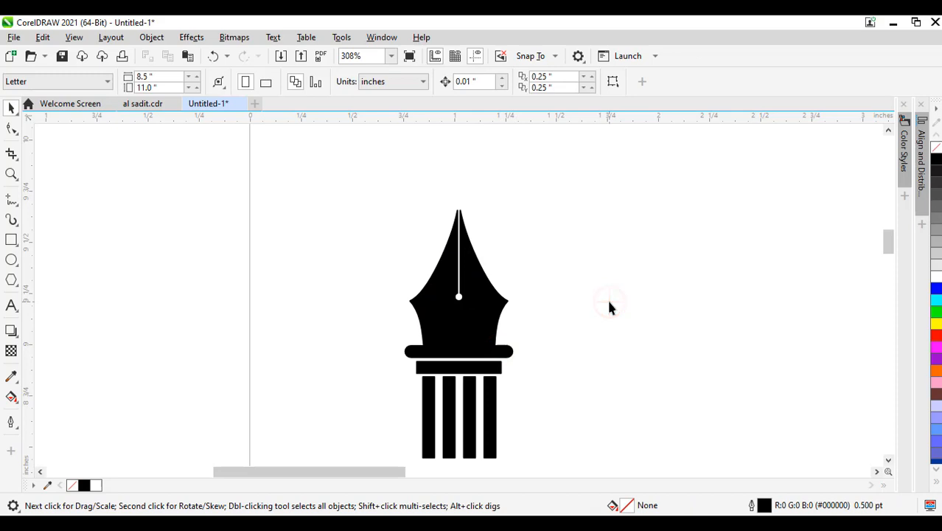
Fill the nib with brown (#9A4D00) and remove its outline.
{"action": "left_click", "coordinate": [482, 315]}
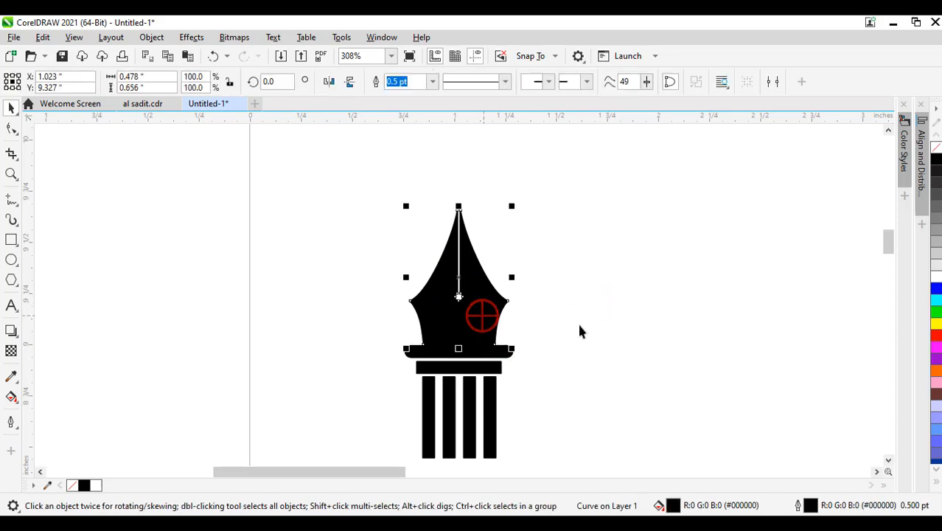
{"action": "left_click", "coordinate": [937, 341]}
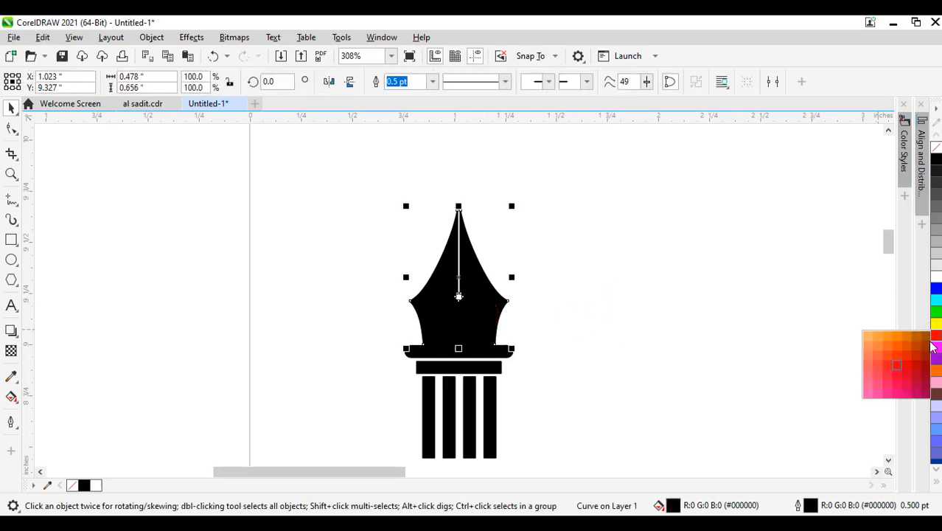
{"action": "left_click", "coordinate": [923, 335]}
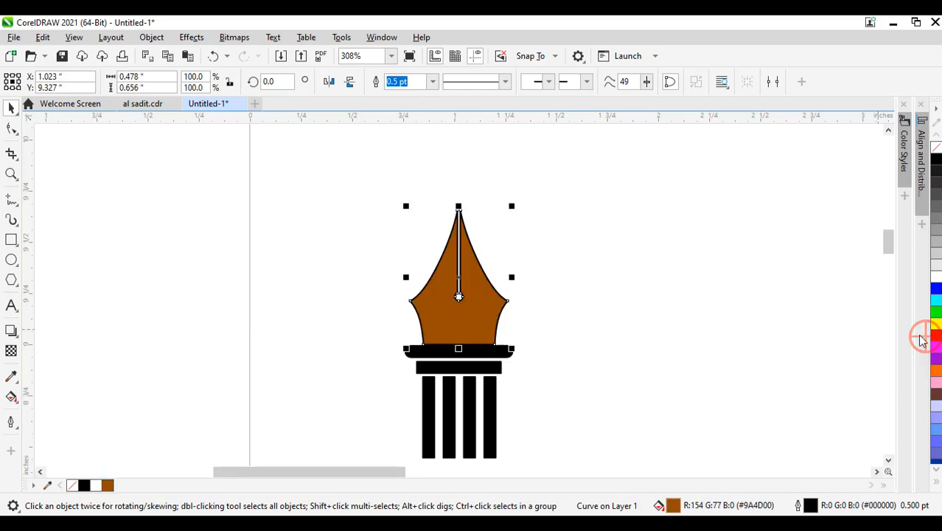
{"action": "right_click", "coordinate": [938, 152]}
{"action": "left_click", "coordinate": [732, 220]}
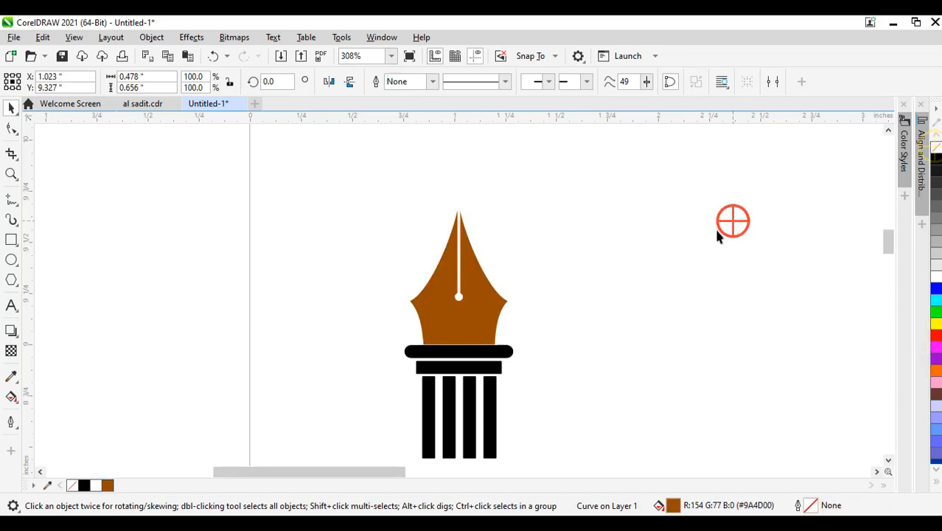
Nudge the brown nib up 0.01 inches to leave a thin gap above the rounded cap bar.
{"action": "left_click", "coordinate": [479, 297]}
{"action": "key", "text": "Up"}
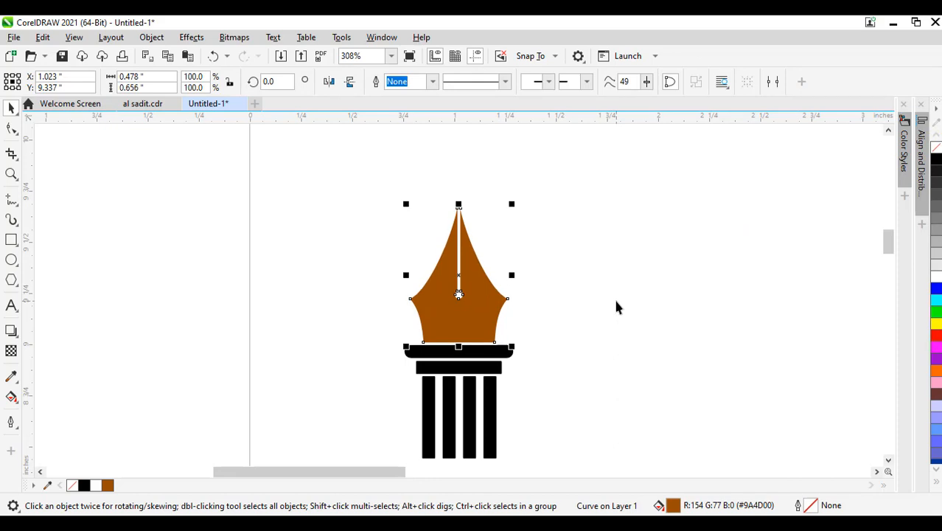
{"action": "left_click", "coordinate": [650, 299]}
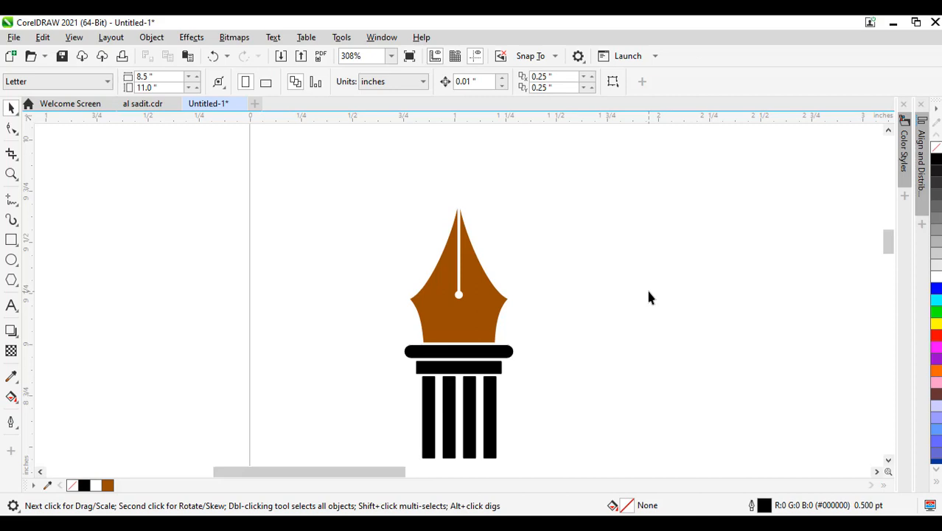
Draw a straight horizontal line about 0.6 inches long just below the four pillar columns.
{"action": "left_click", "coordinate": [11, 203]}
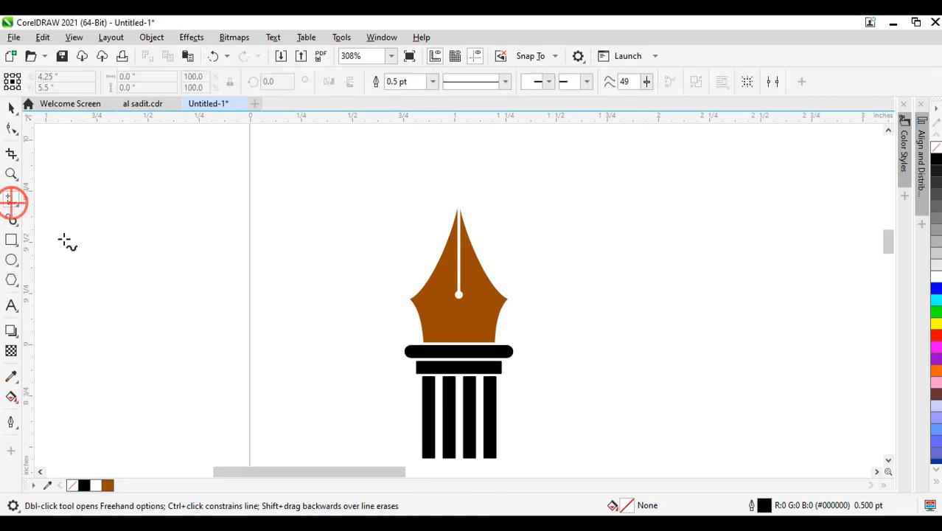
{"action": "left_click", "coordinate": [395, 463]}
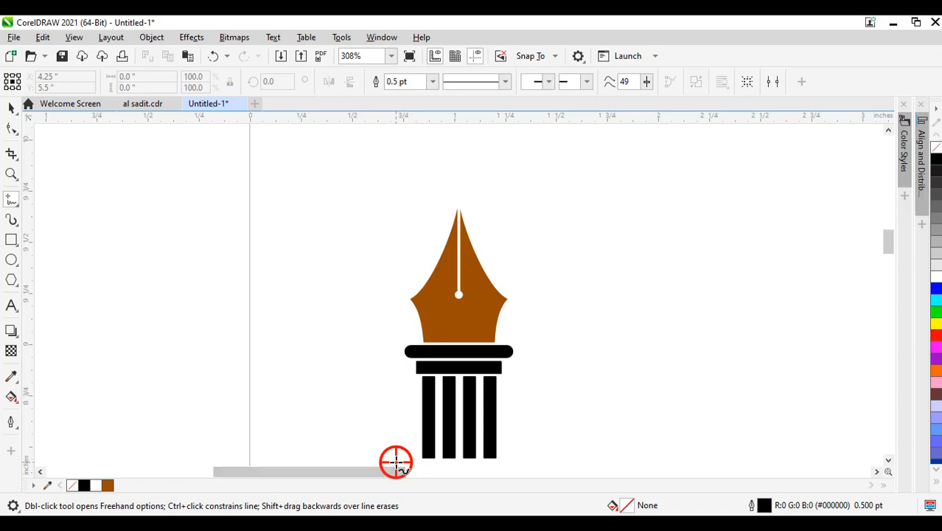
{"action": "left_click", "coordinate": [513, 423]}
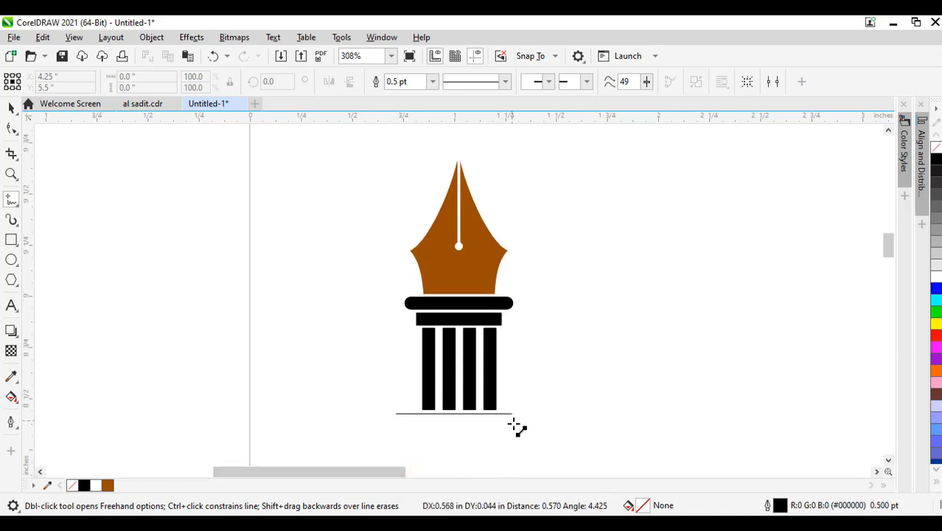
{"action": "left_click", "coordinate": [520, 426]}
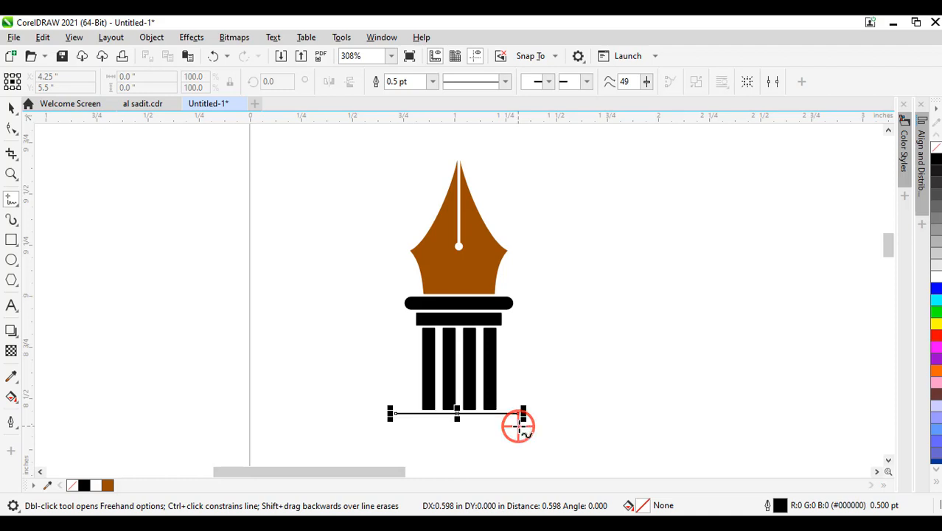
Convert the base line to a curve and bend its middle upward into a shallow arc about 0.04 inches high.
{"action": "left_click", "coordinate": [13, 130]}
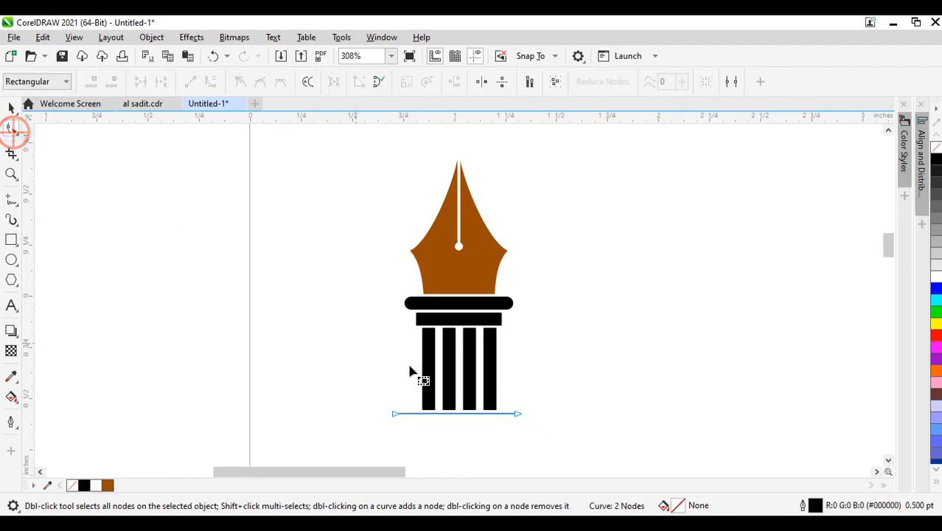
{"action": "left_click", "coordinate": [458, 413]}
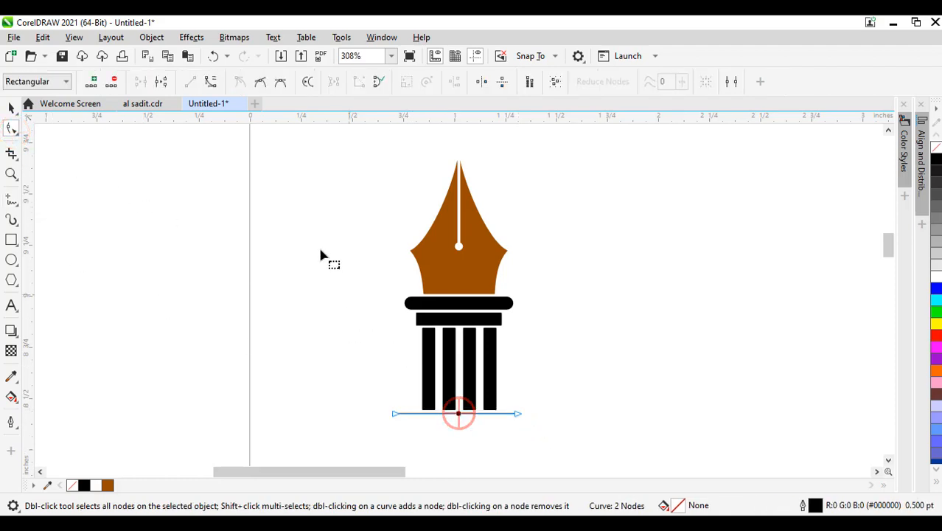
{"action": "left_click", "coordinate": [209, 81]}
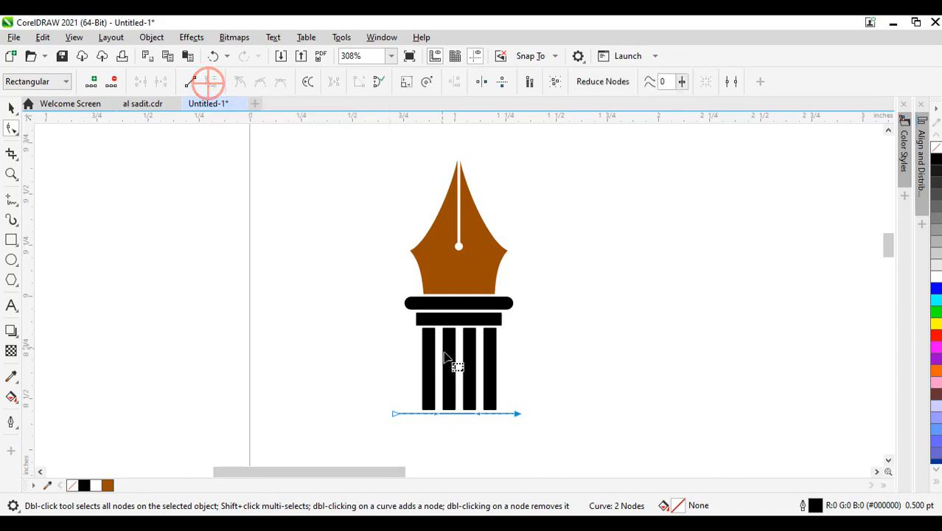
{"action": "left_click", "coordinate": [455, 415]}
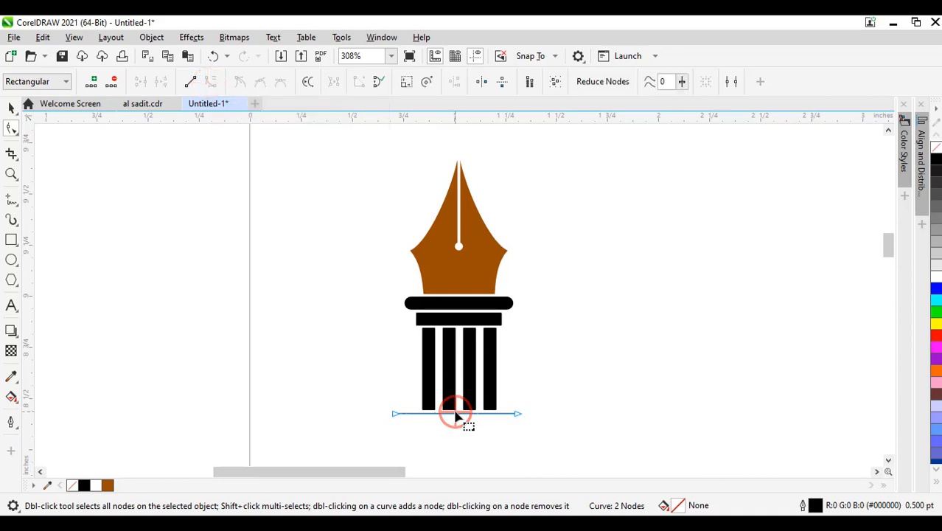
{"action": "left_click", "coordinate": [455, 415]}
{"action": "left_click_drag", "start_coordinate": [455, 414], "coordinate": [451, 404]}
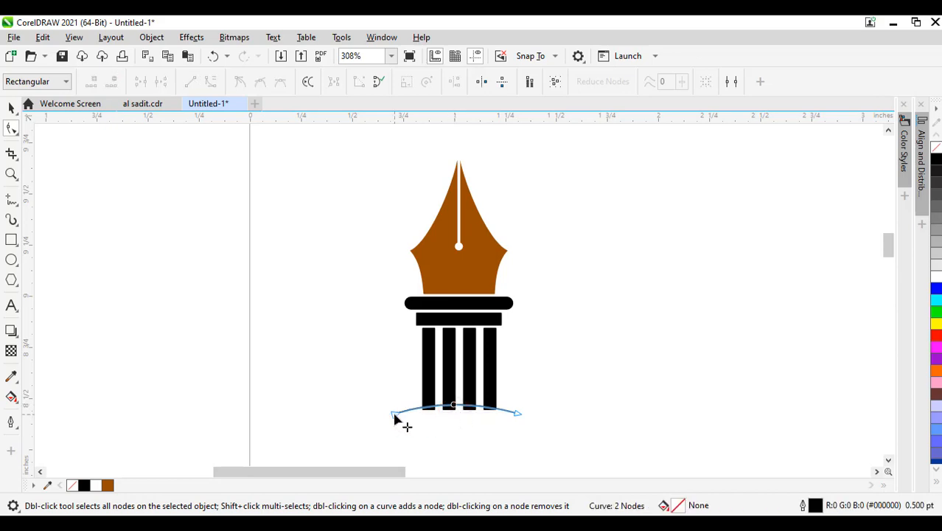
{"action": "left_click", "coordinate": [10, 107]}
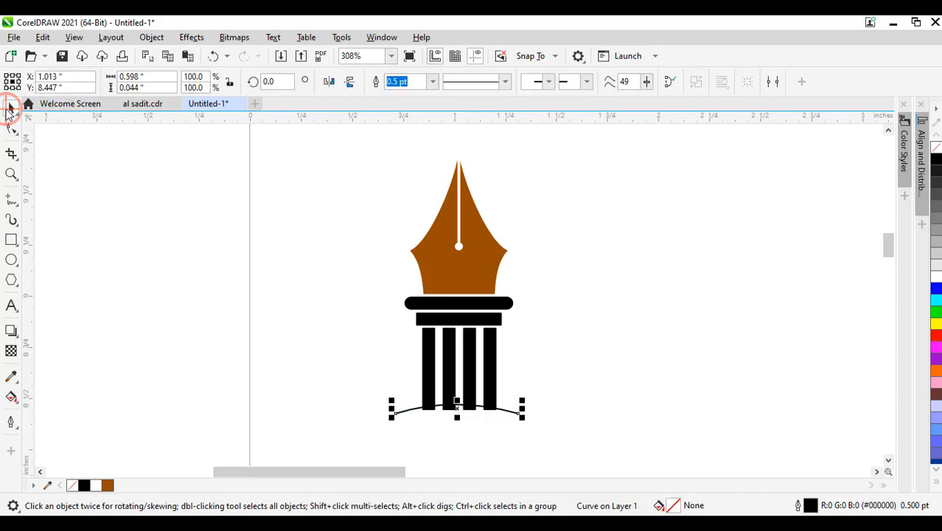
Apply a tapered Artistic Media preset stroke, thick at the left and pointed at the right, to the base arc at 0.05 inches wide.
{"action": "left_click", "coordinate": [10, 220]}
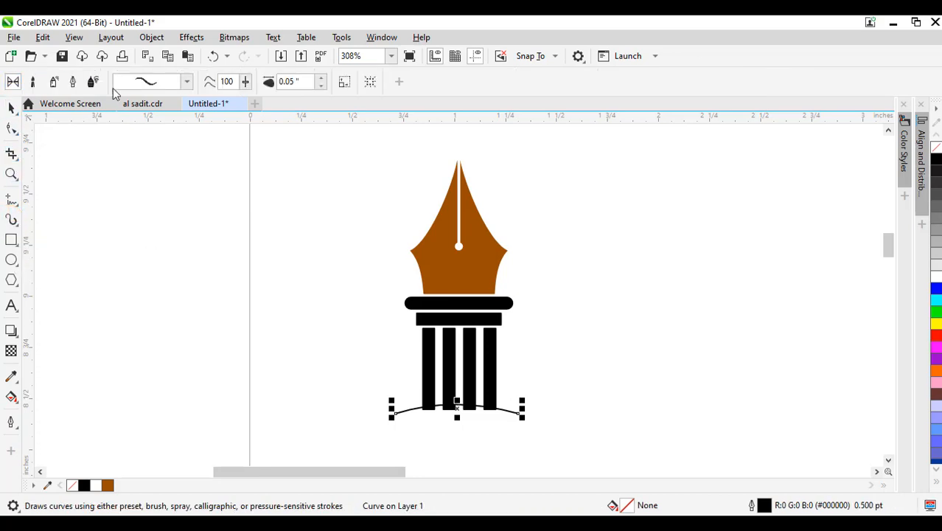
{"action": "left_click", "coordinate": [144, 81]}
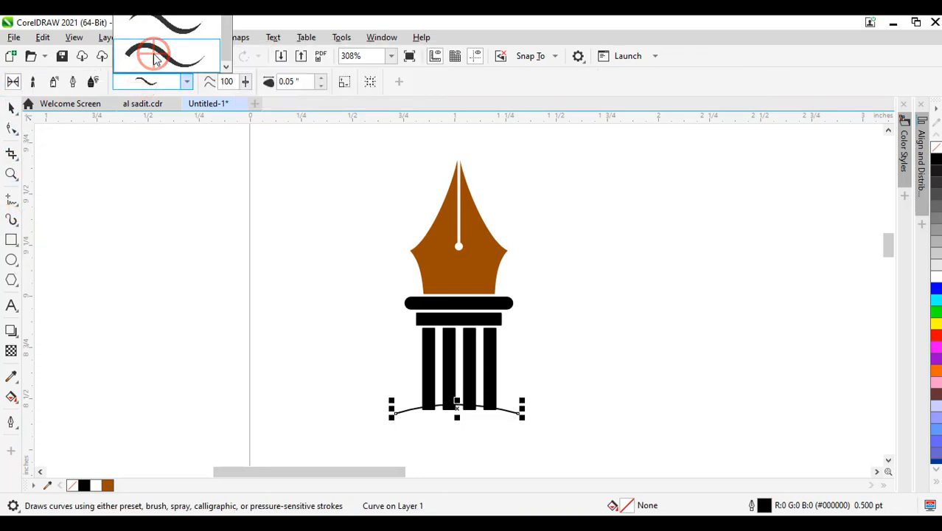
{"action": "left_click", "coordinate": [162, 58]}
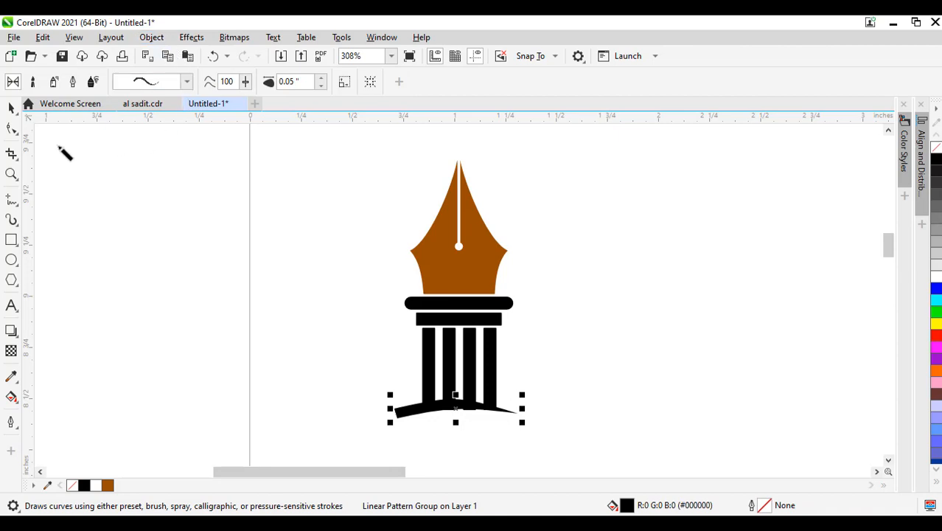
{"action": "left_click", "coordinate": [11, 107]}
{"action": "left_click", "coordinate": [530, 276]}
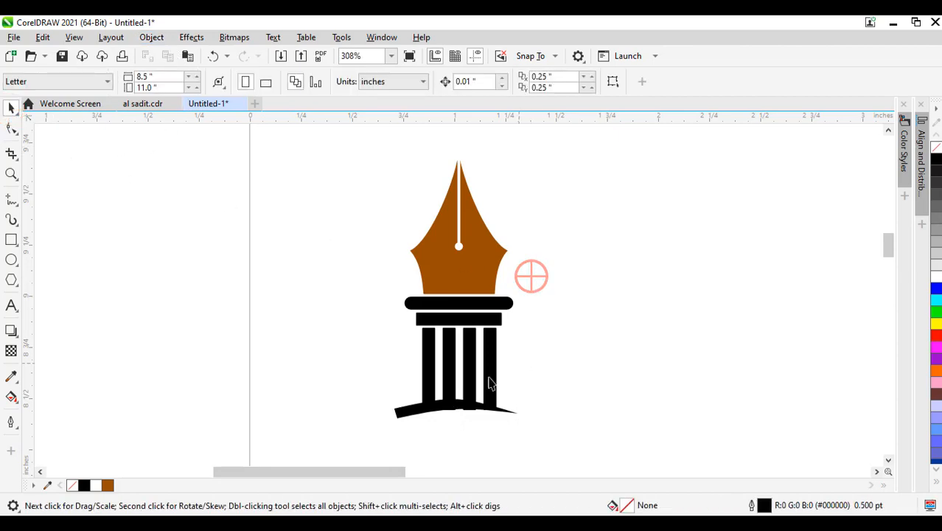
Shift the tapered base stroke slightly right and down so it sits centered under the columns.
{"action": "left_click", "coordinate": [426, 414]}
{"action": "left_click_drag", "start_coordinate": [430, 412], "coordinate": [431, 413]}
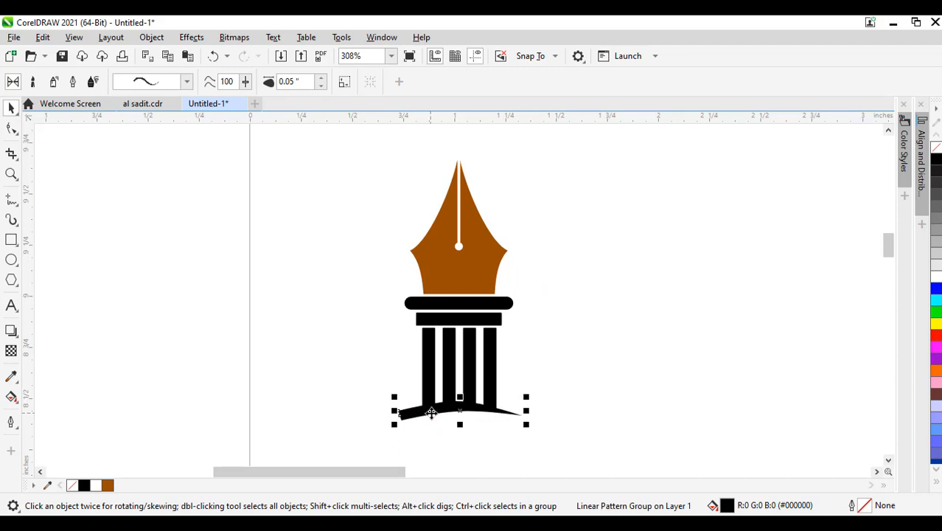
{"action": "left_click", "coordinate": [626, 369]}
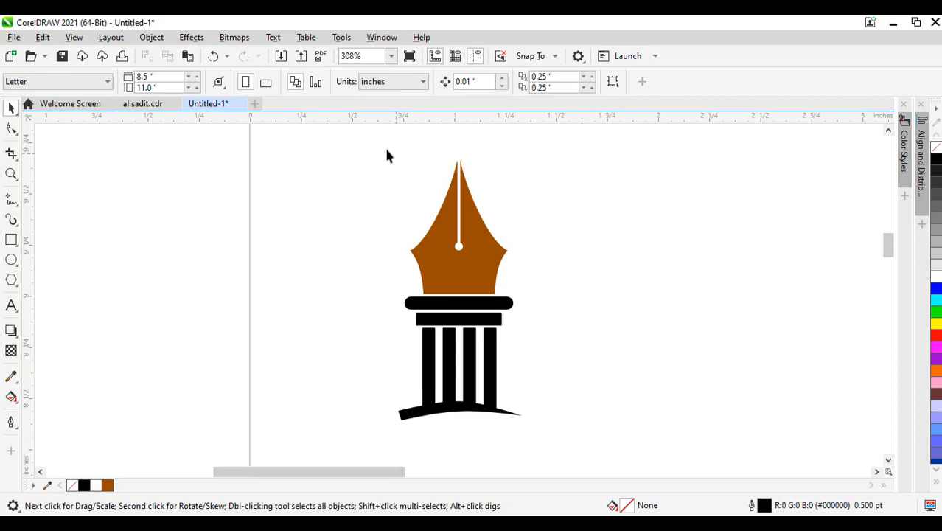
Select the whole logo and compress it slightly in height from its upper edge, keeping the width unchanged.
{"action": "left_click_drag", "start_coordinate": [379, 147], "coordinate": [603, 405]}
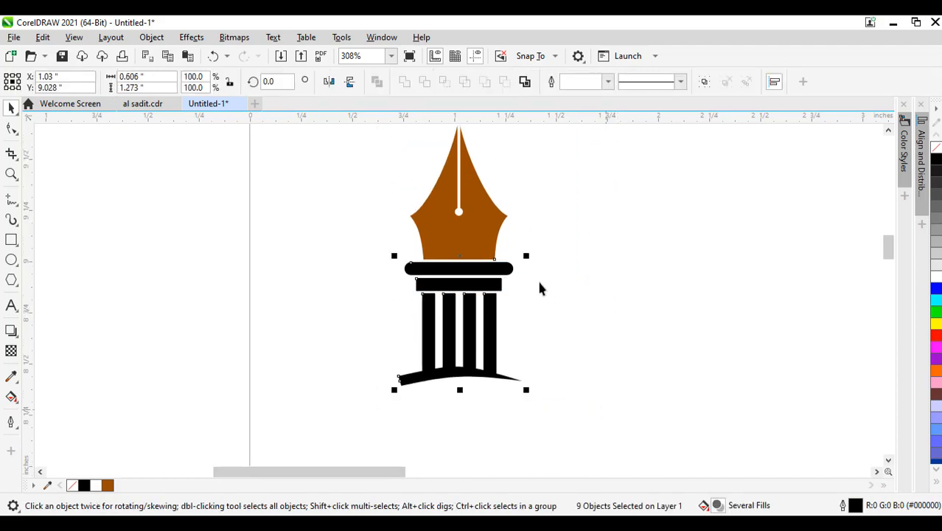
{"action": "scroll", "coordinate": [504, 210], "scroll_direction": "down", "scroll_amount": 1}
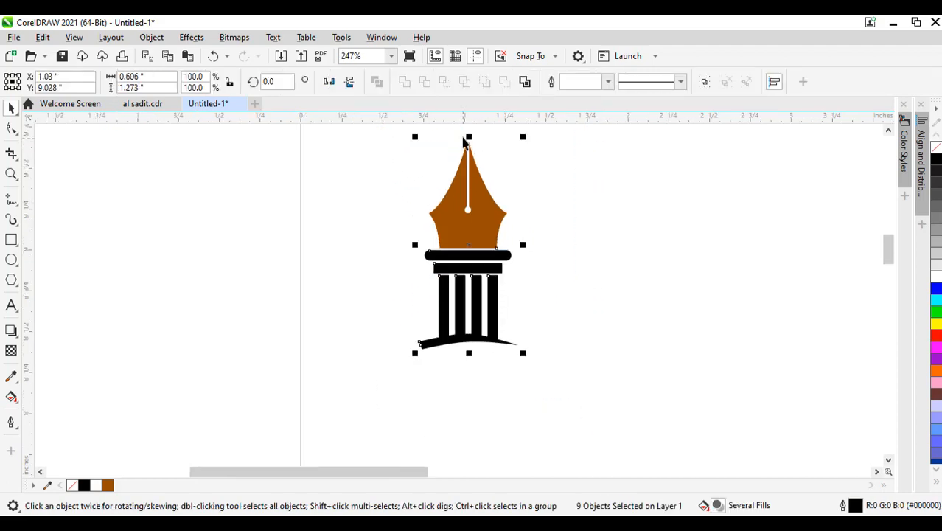
{"action": "left_click_drag", "start_coordinate": [469, 137], "coordinate": [469, 173]}
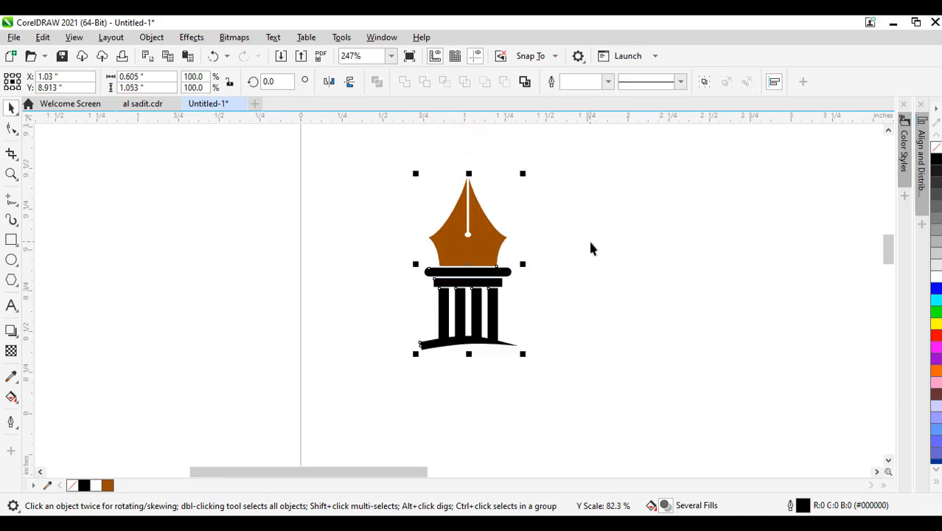
{"action": "key", "text": "ctrl+z"}
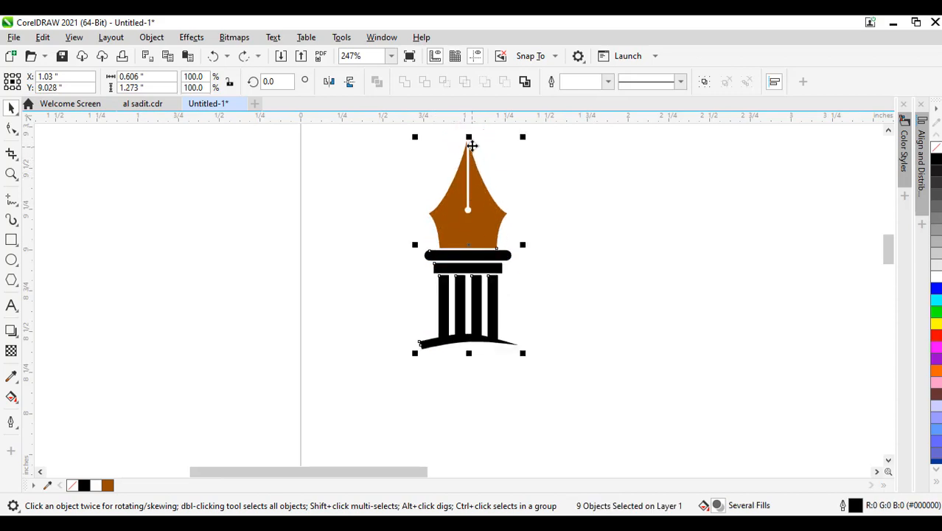
{"action": "left_click_drag", "start_coordinate": [470, 137], "coordinate": [481, 157]}
{"action": "left_click", "coordinate": [560, 183]}
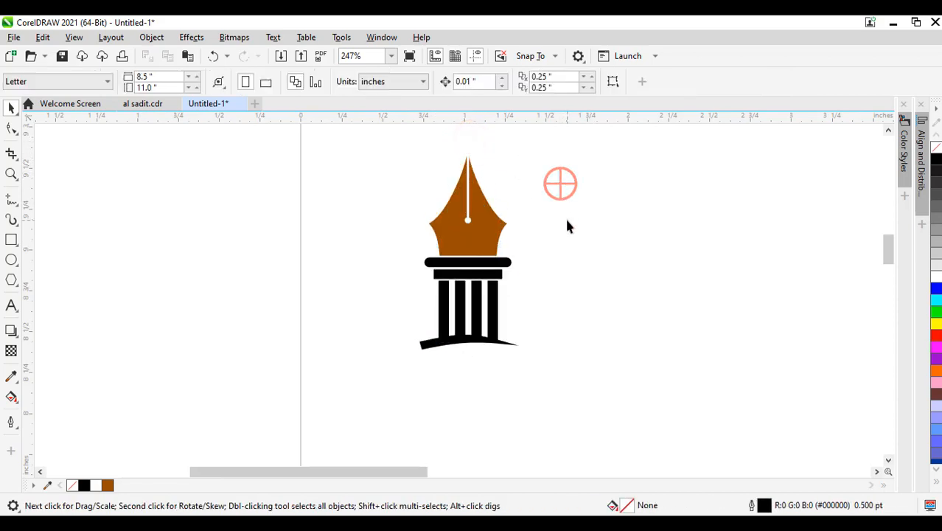
{"action": "left_click", "coordinate": [12, 240]}
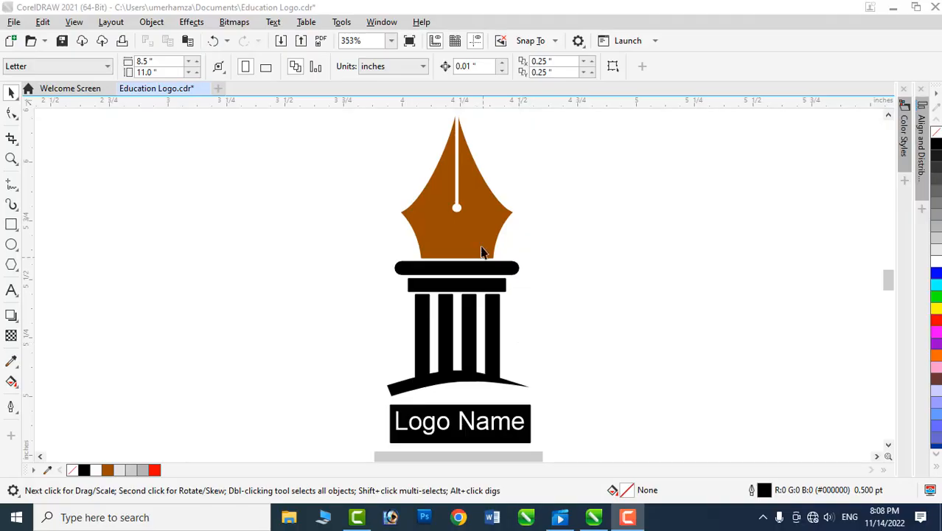
Replace the nib's solid brown fill with the diagonal gold preset fountain fill that has a pale highlight in the middle.
{"action": "left_click", "coordinate": [477, 230]}
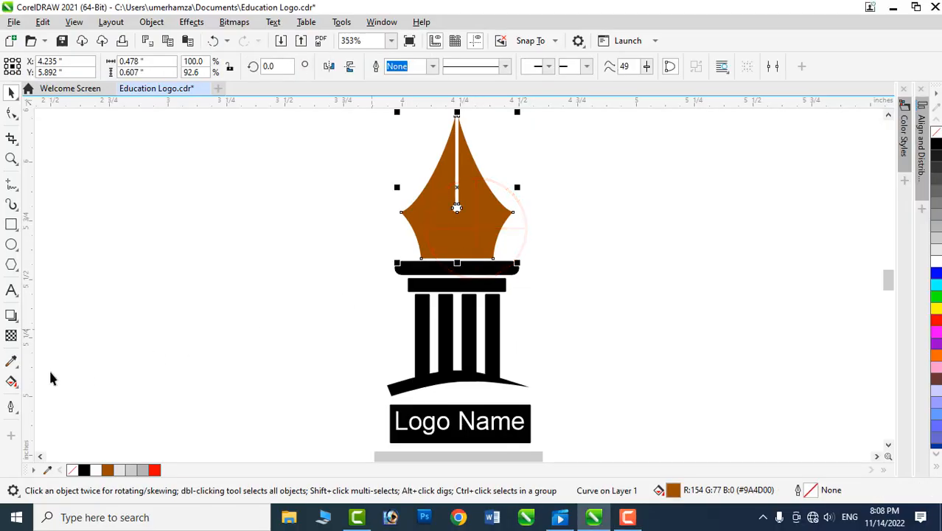
{"action": "left_click", "coordinate": [11, 381]}
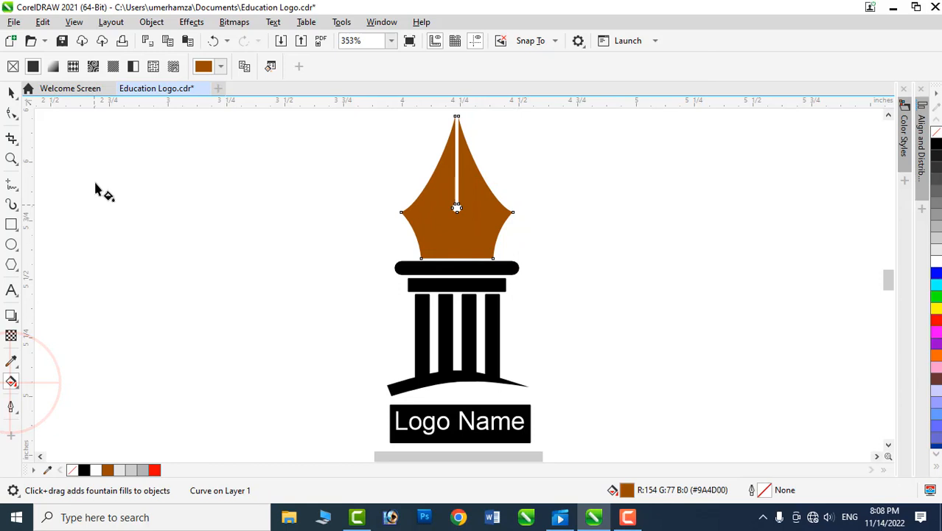
{"action": "left_click", "coordinate": [53, 66]}
{"action": "left_click", "coordinate": [221, 67]}
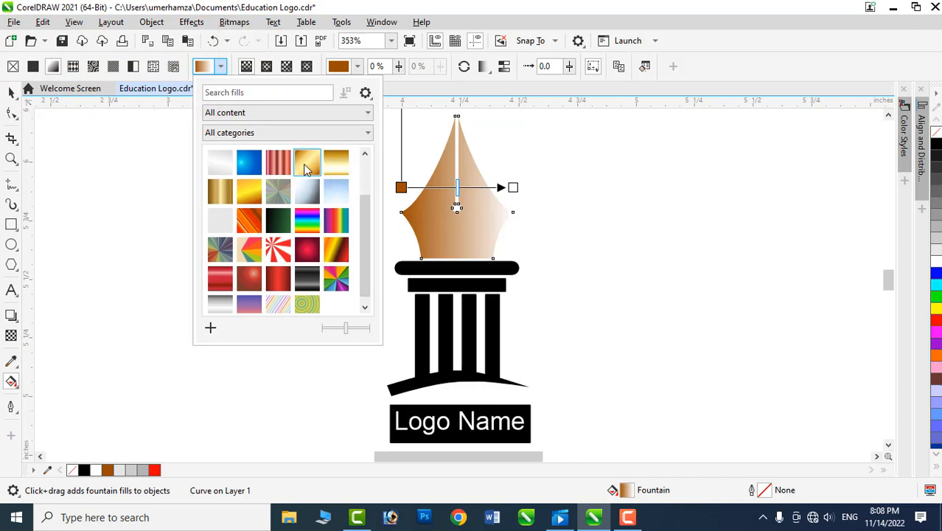
{"action": "left_click", "coordinate": [307, 167]}
Reposition both ends of the gold gradient so it runs horizontally between the nib's two side points.
{"action": "left_click", "coordinate": [400, 113]}
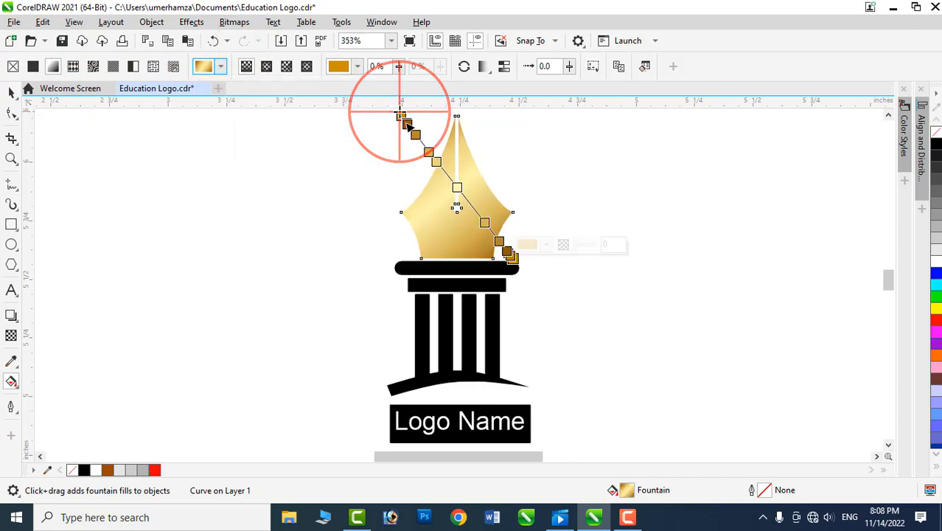
{"action": "left_click_drag", "start_coordinate": [400, 116], "coordinate": [403, 212]}
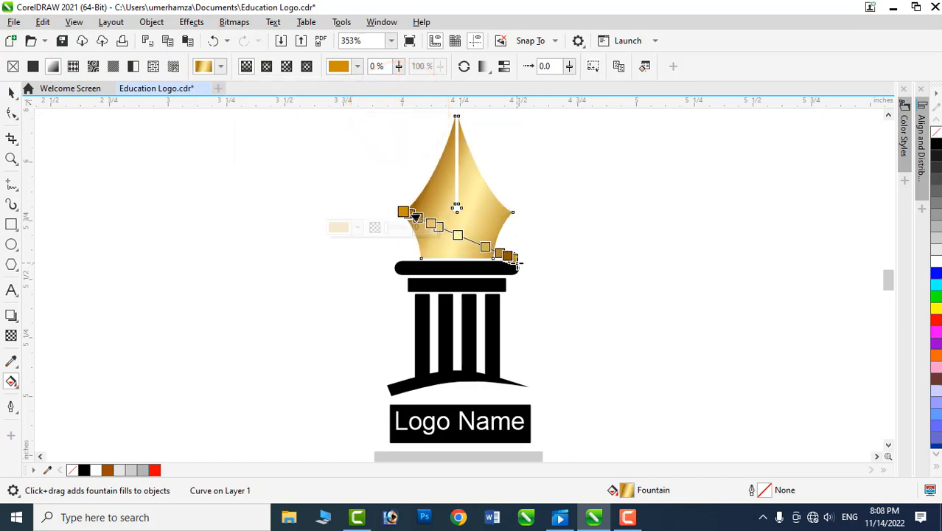
{"action": "left_click_drag", "start_coordinate": [514, 258], "coordinate": [513, 213]}
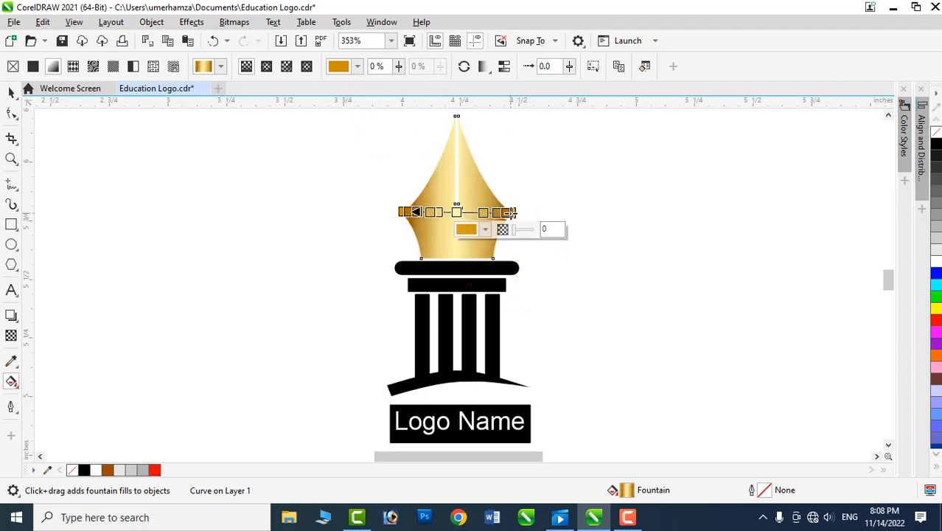
Move the inner light-gold colour stops on both sides of the gradient closer to the nib's centre.
{"action": "left_click_drag", "start_coordinate": [440, 212], "coordinate": [445, 212]}
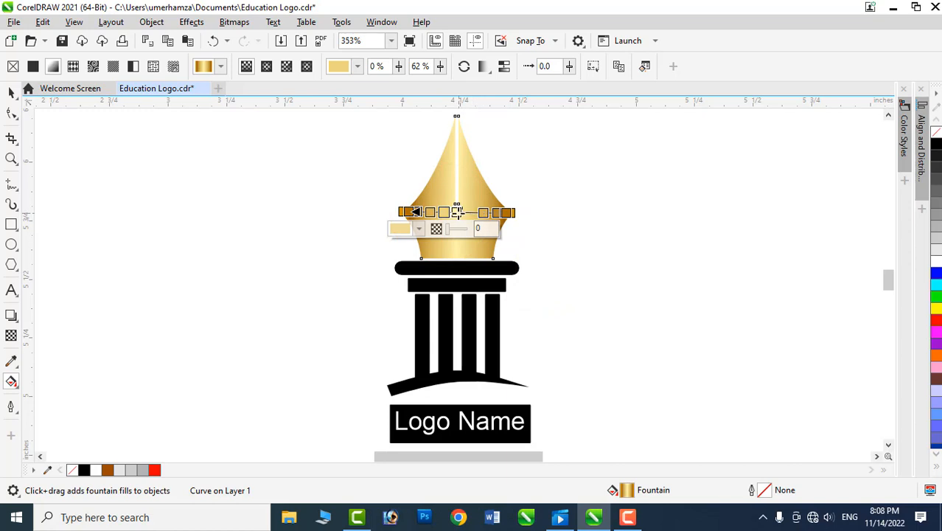
{"action": "left_click_drag", "start_coordinate": [483, 212], "coordinate": [450, 213]}
{"action": "left_click", "coordinate": [431, 213]}
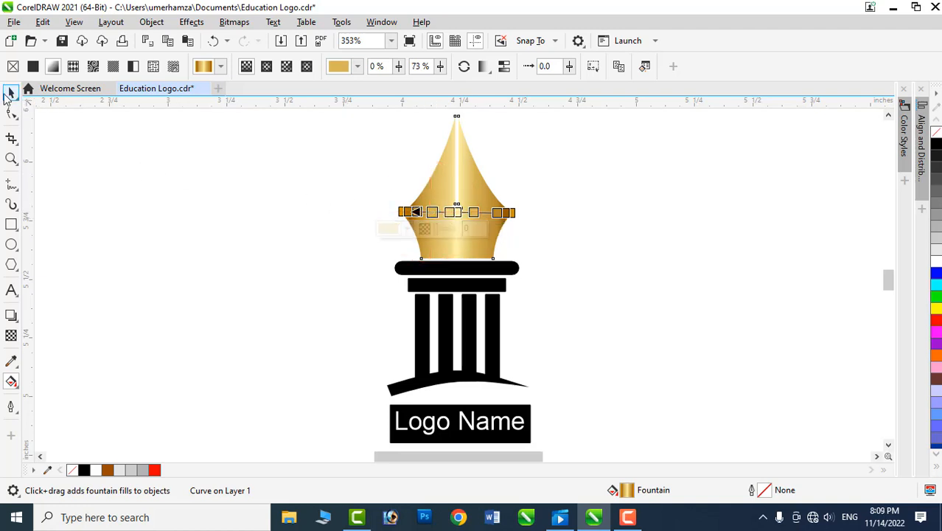
{"action": "left_click", "coordinate": [10, 94]}
{"action": "left_click", "coordinate": [526, 224]}
Extend both ends of the nib's horizontal gold gradient slightly past its side points and deselect the nib.
{"action": "left_click", "coordinate": [494, 213]}
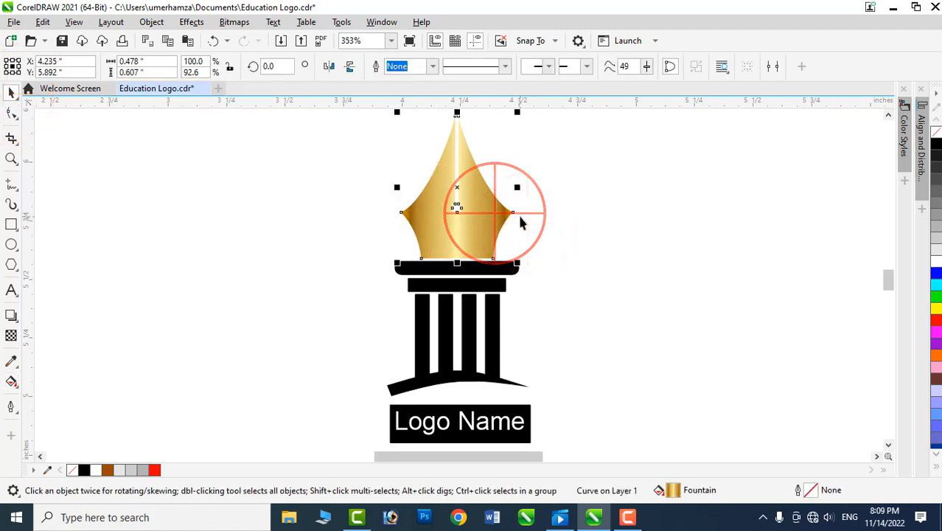
{"action": "left_click", "coordinate": [11, 381]}
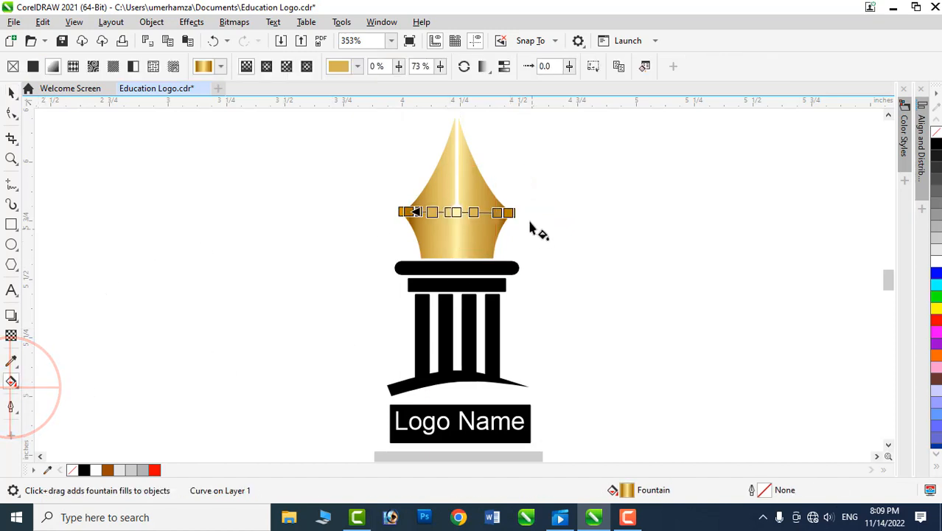
{"action": "left_click_drag", "start_coordinate": [508, 212], "coordinate": [522, 213]}
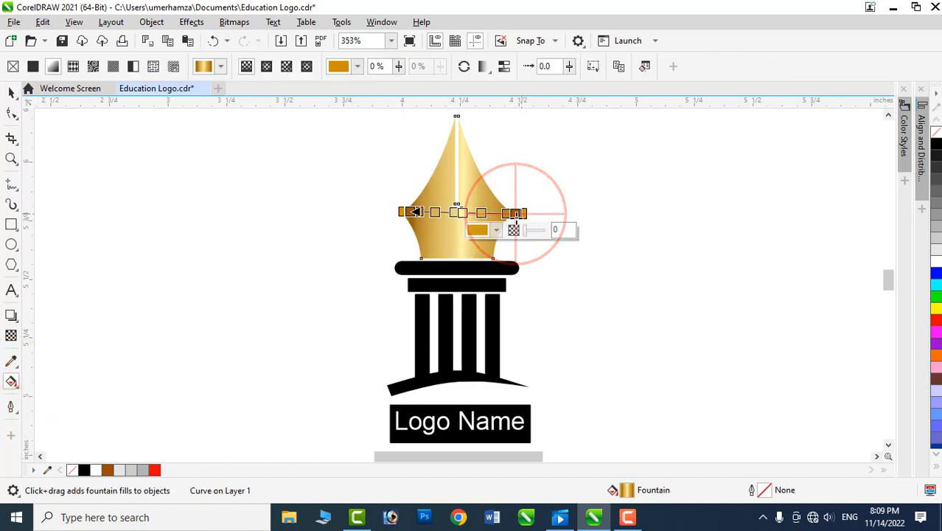
{"action": "left_click", "coordinate": [398, 211]}
{"action": "left_click", "coordinate": [601, 226]}
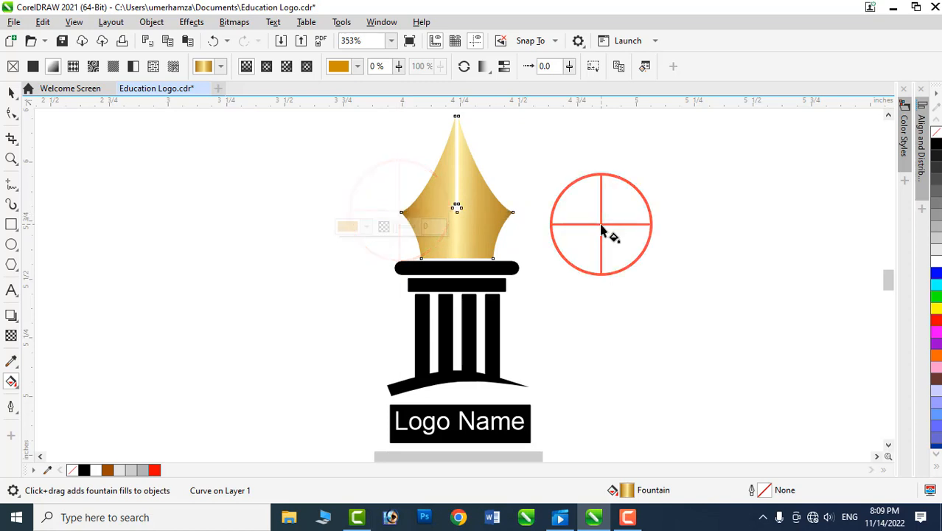
{"action": "left_click", "coordinate": [11, 92]}
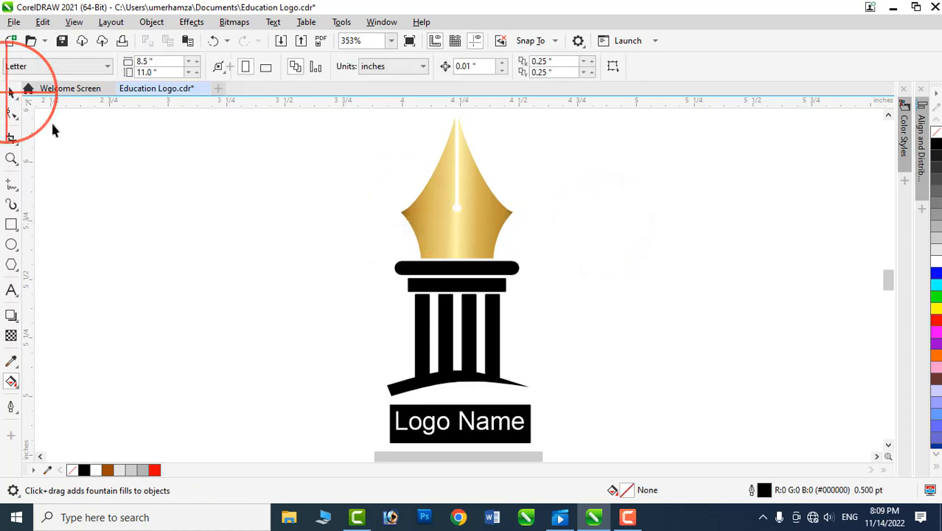
{"action": "left_click", "coordinate": [117, 162]}
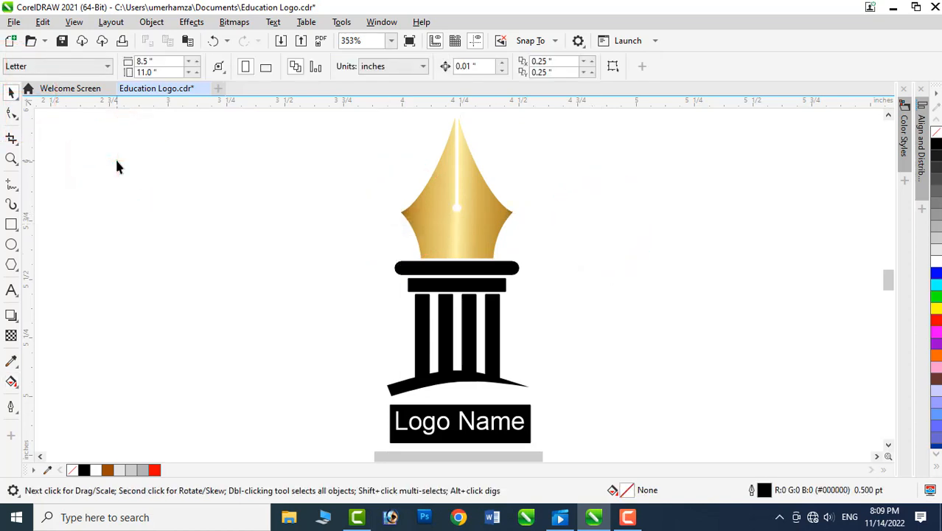